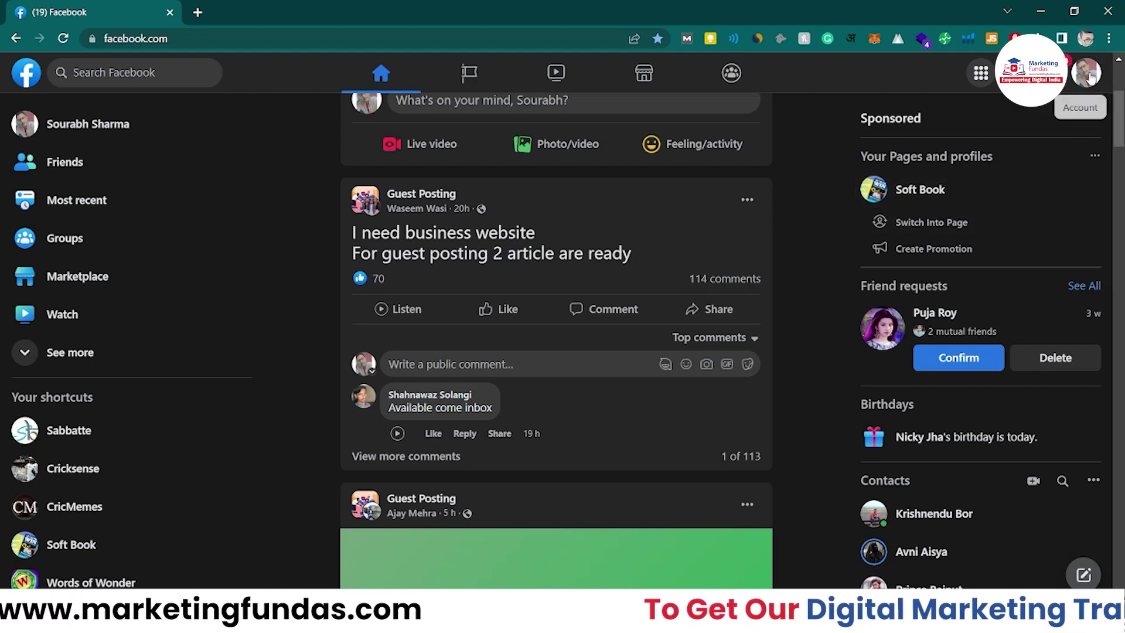
Step: Switch from the personal profile to the Cricksense page profile
click(1088, 76)
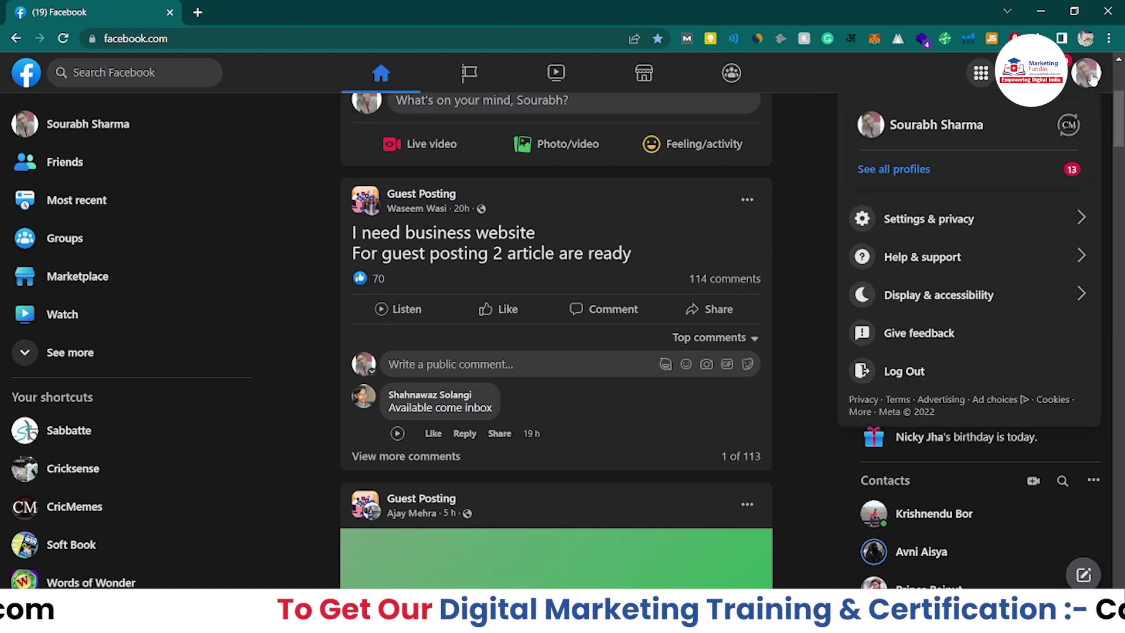
click(906, 172)
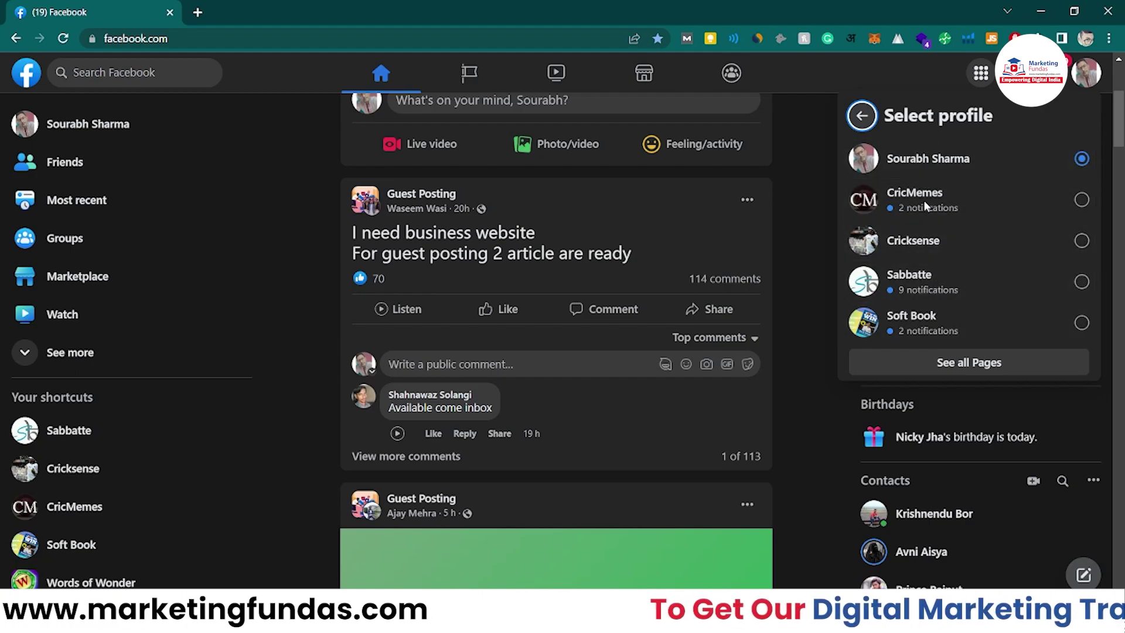
click(929, 242)
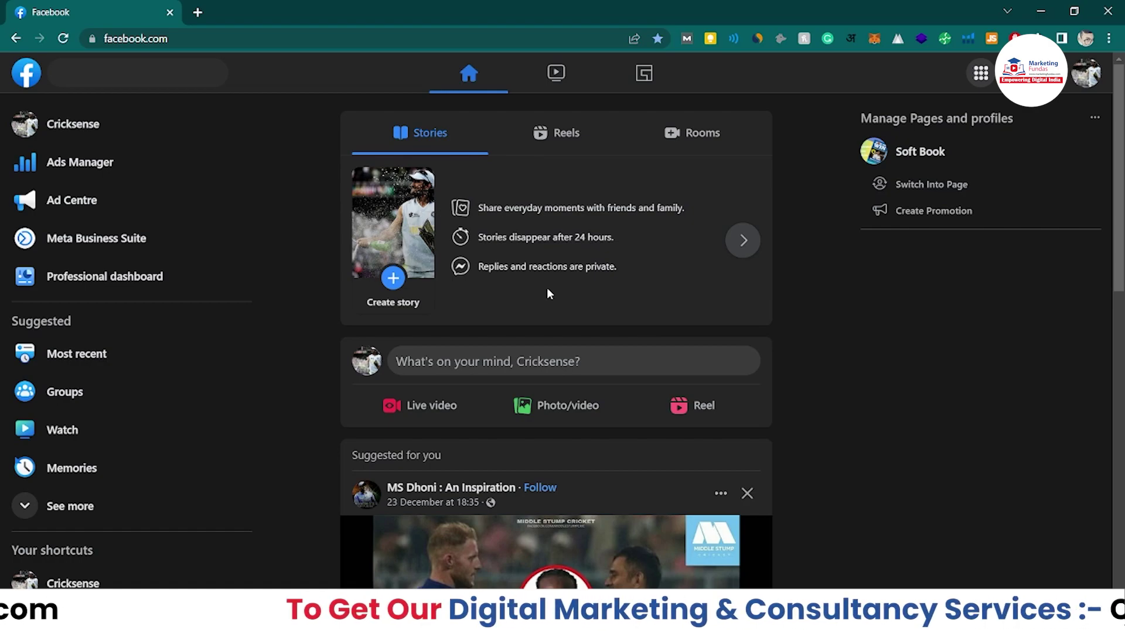
scroll(547, 287, down, 7)
scroll(547, 287, up, 7)
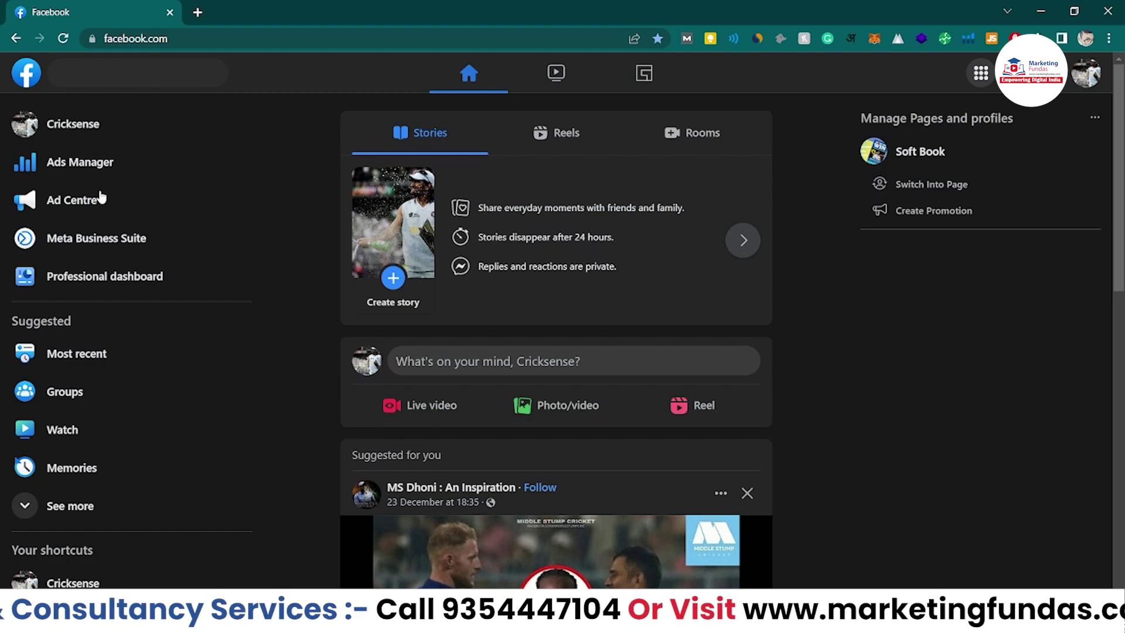
Step: Open the Cricksense page's Professional dashboard and review its page overview and Insights section
click(108, 278)
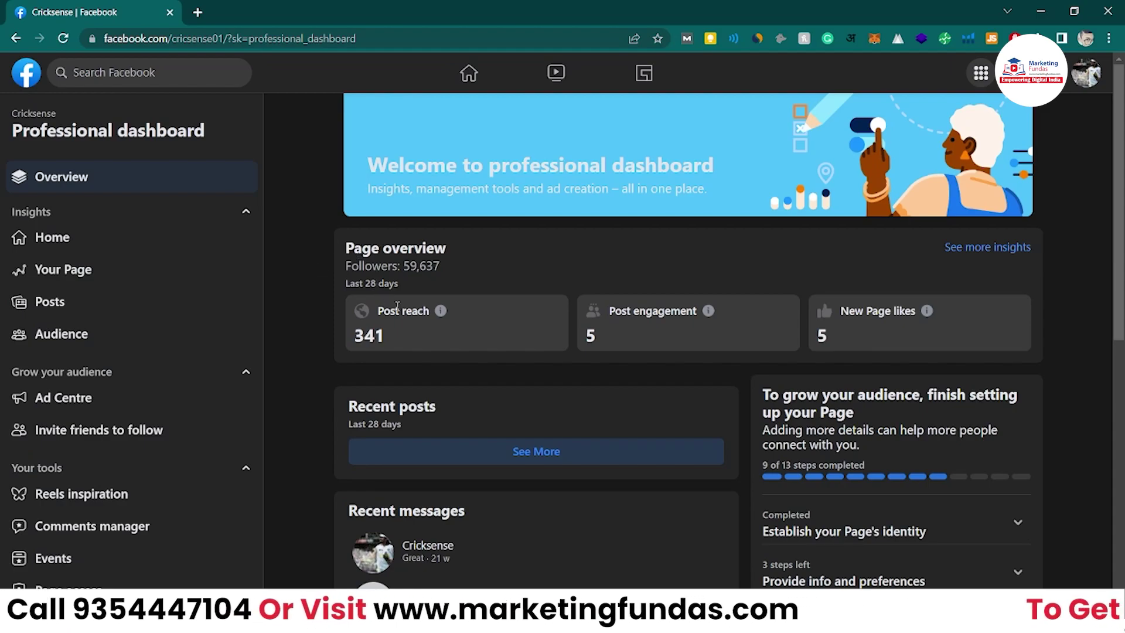
scroll(428, 311, down, 2)
scroll(445, 313, up, 2)
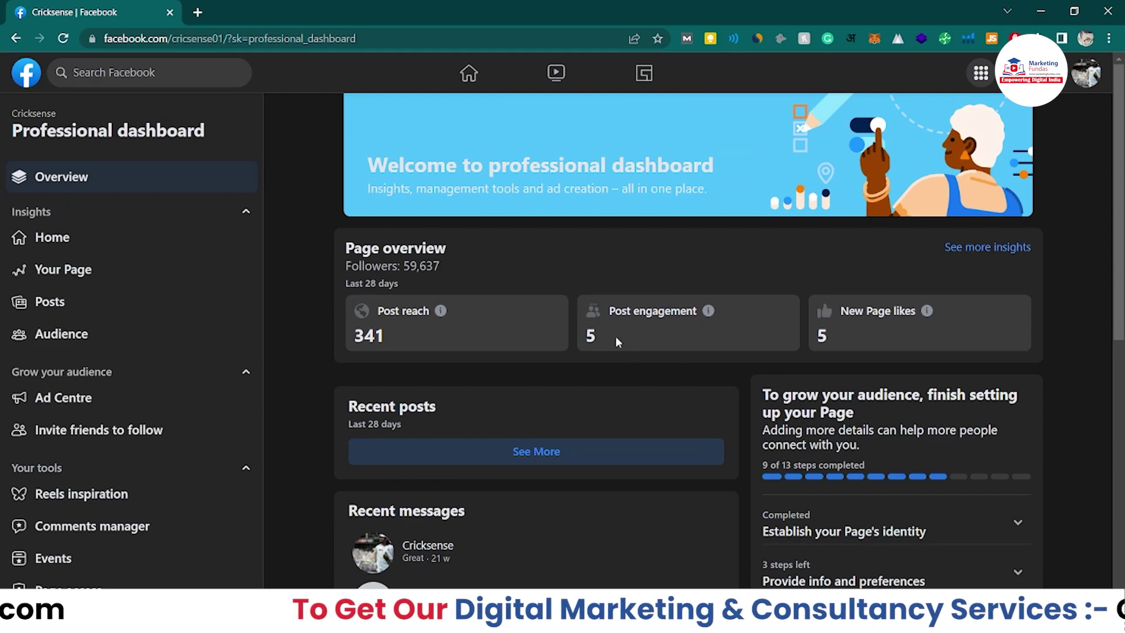
scroll(828, 336, down, 1)
scroll(828, 336, up, 1)
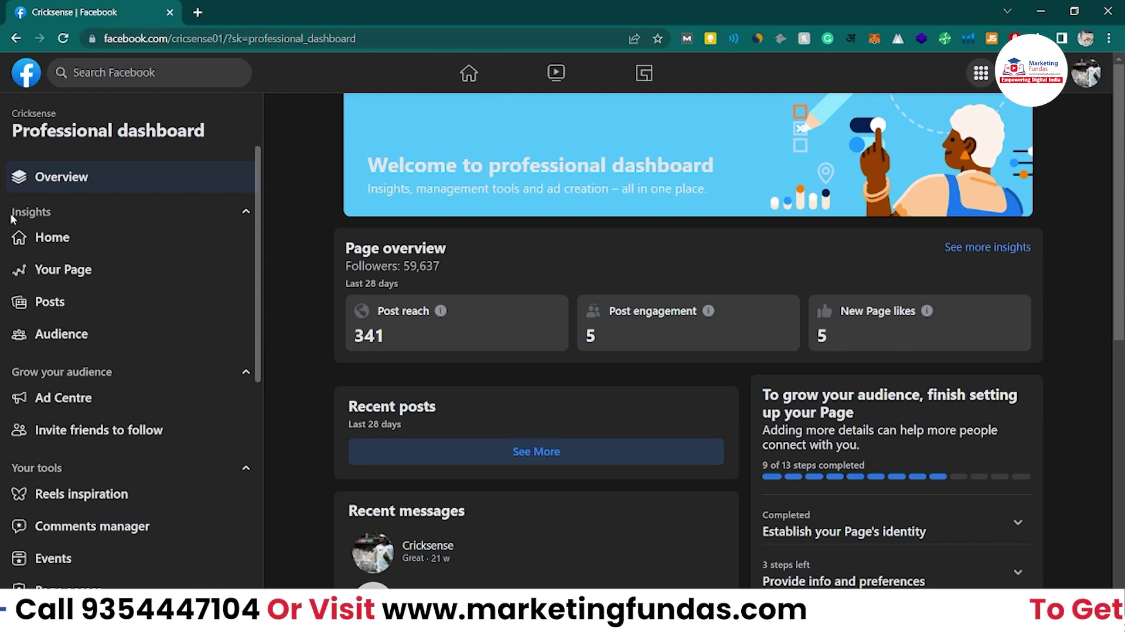
click(243, 214)
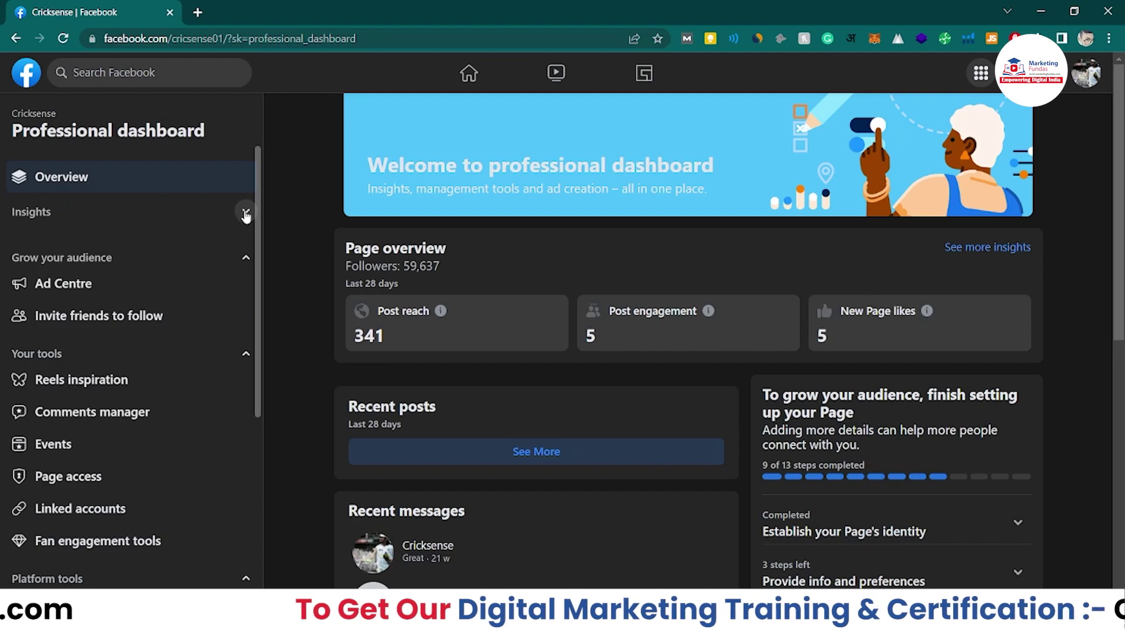
click(245, 213)
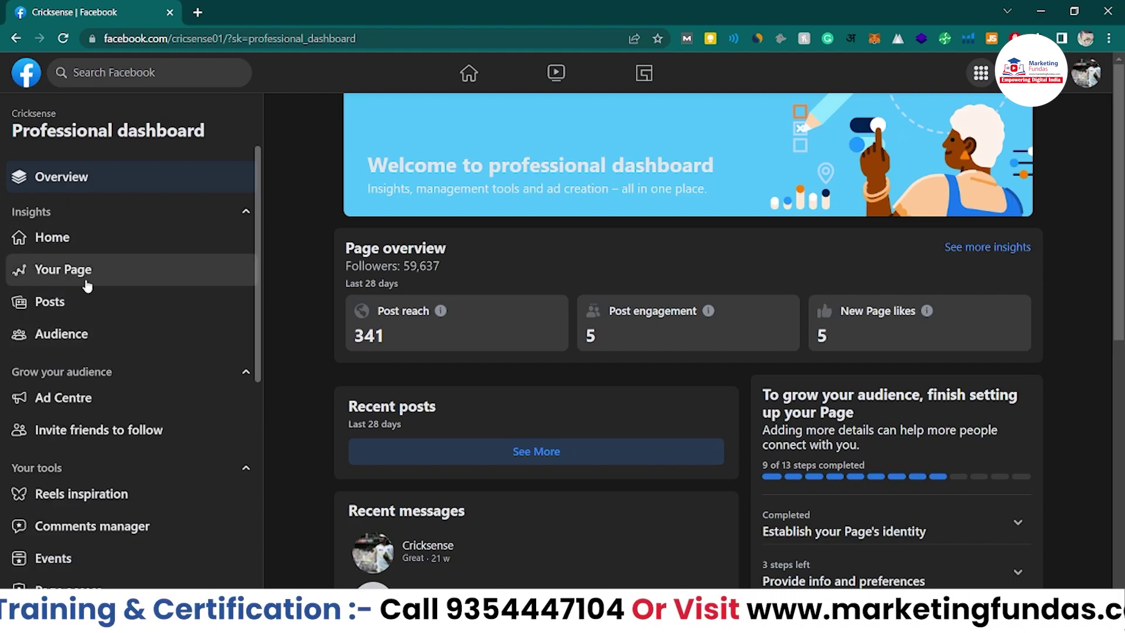
Step: Open the Insights home and examine the 28-day page overview, recent content and audience summary
click(94, 239)
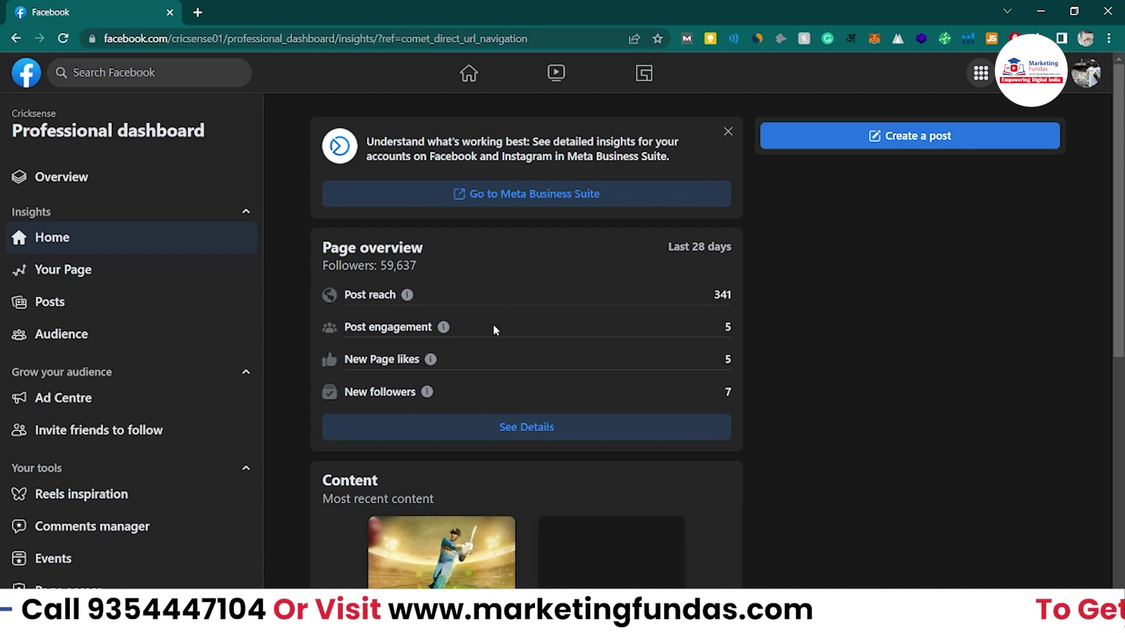
scroll(486, 356, down, 1)
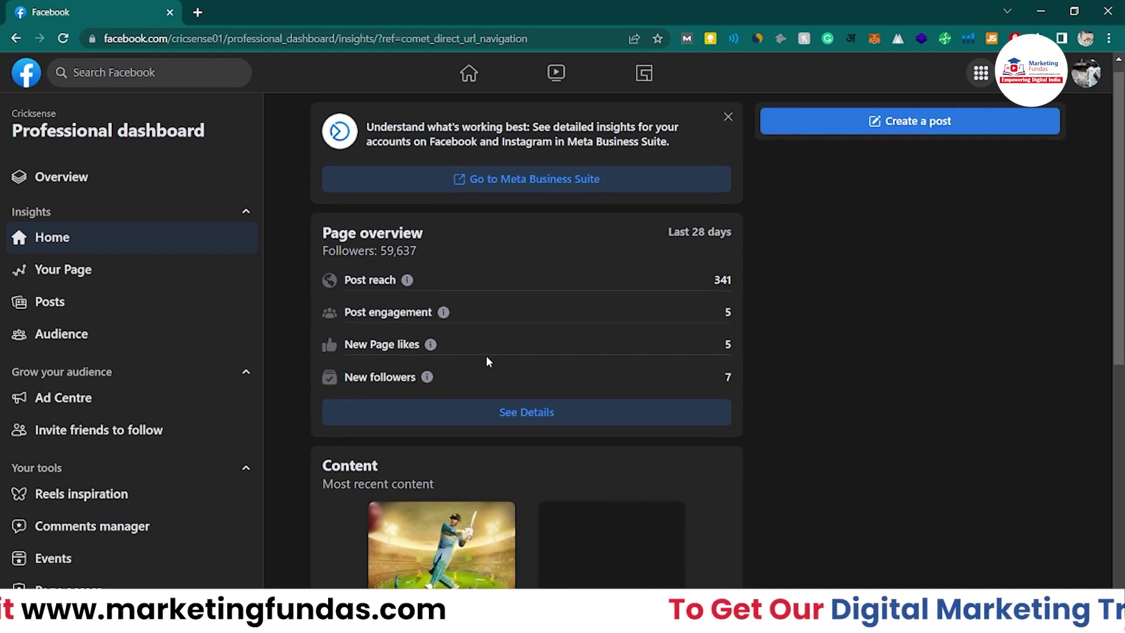
scroll(486, 361, down, 4)
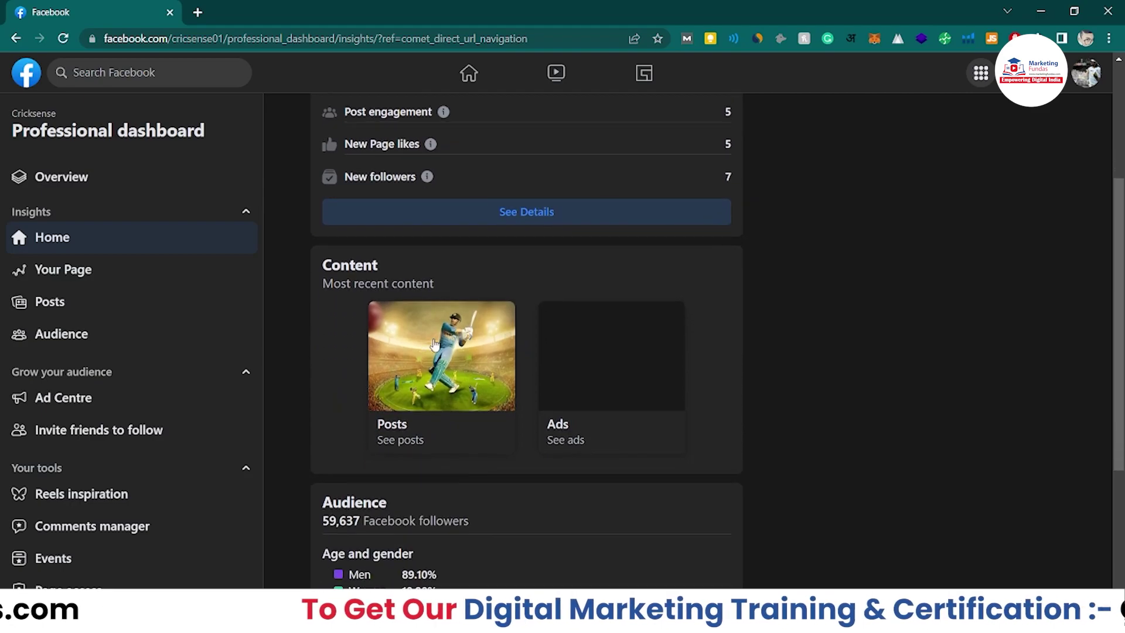
scroll(785, 353, down, 3)
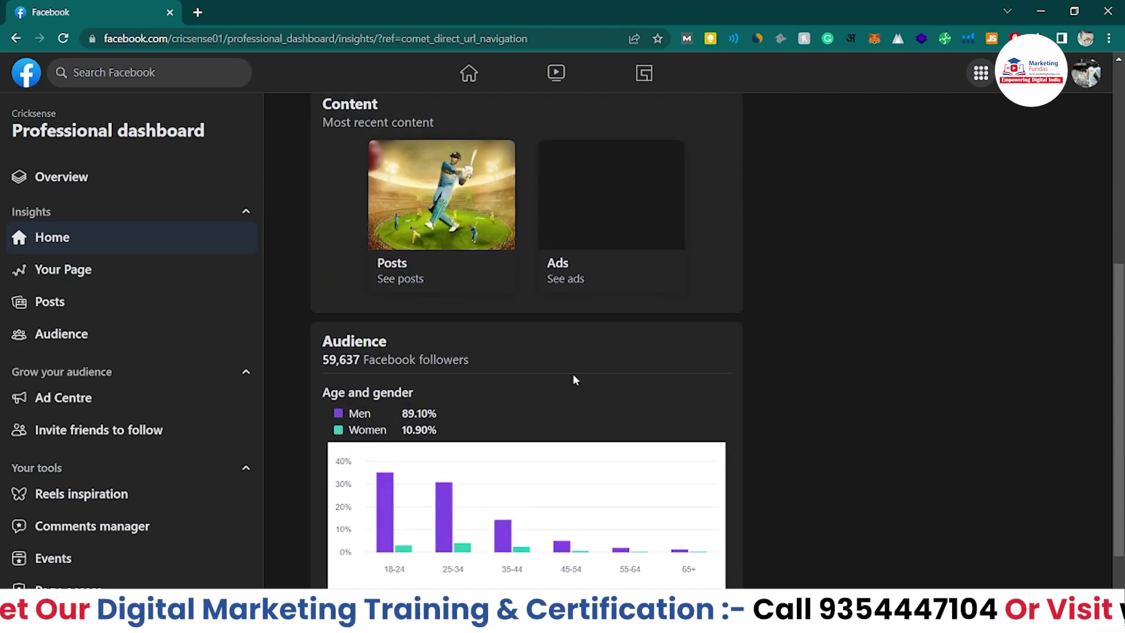
scroll(573, 376, down, 1)
scroll(573, 375, up, 8)
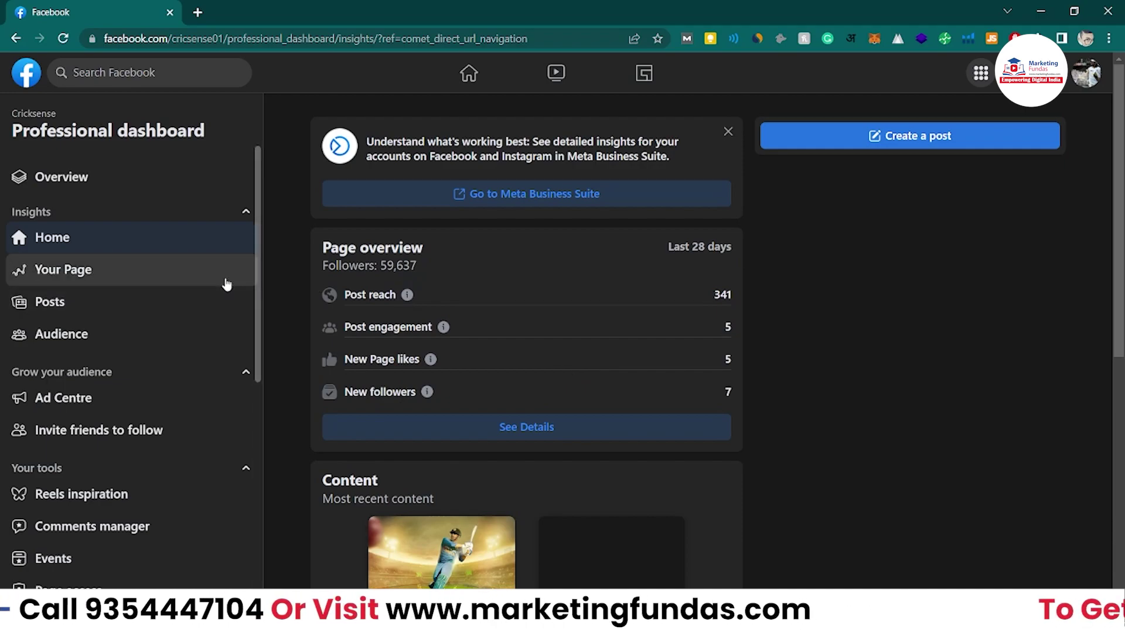
key(Tab)
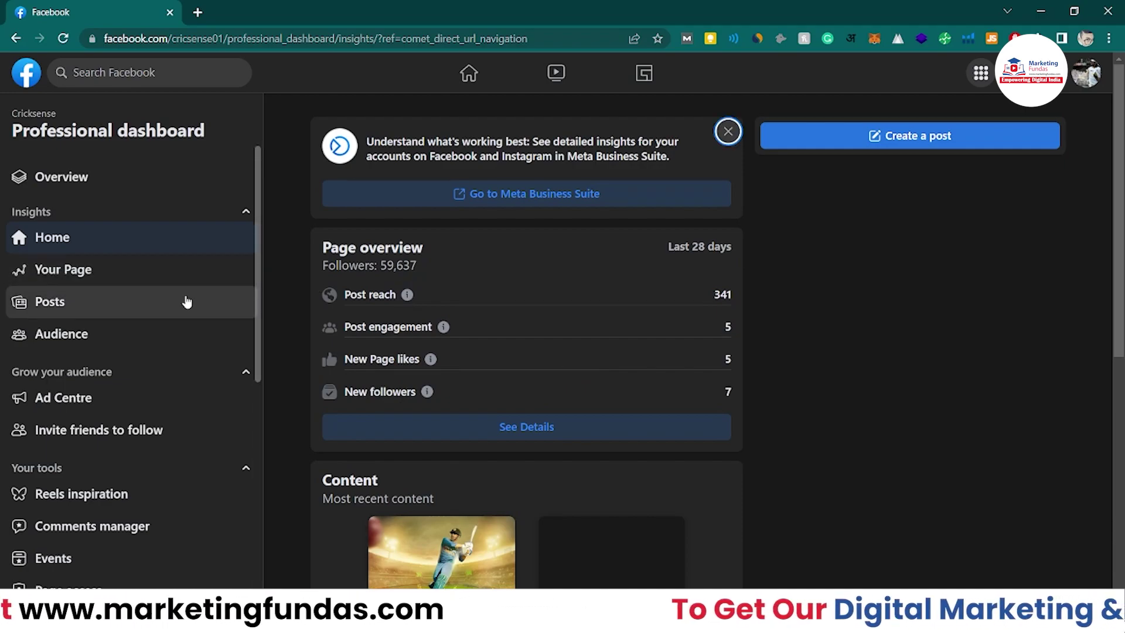
Step: Check the Posts insights and the Audience insights by age, gender and towns/cities
click(186, 301)
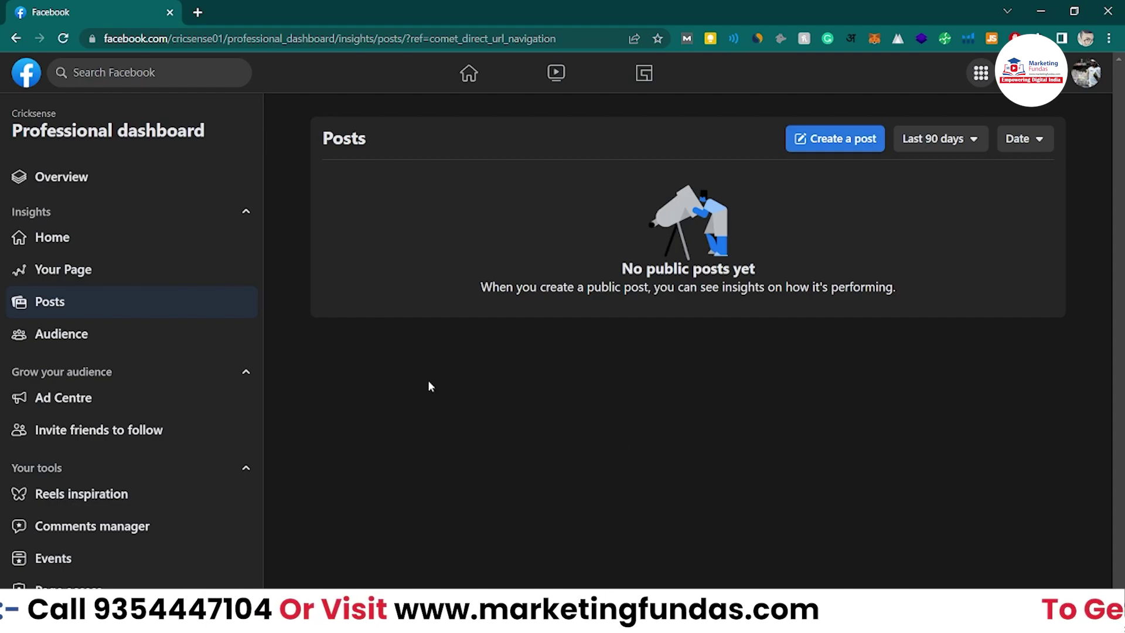
click(835, 144)
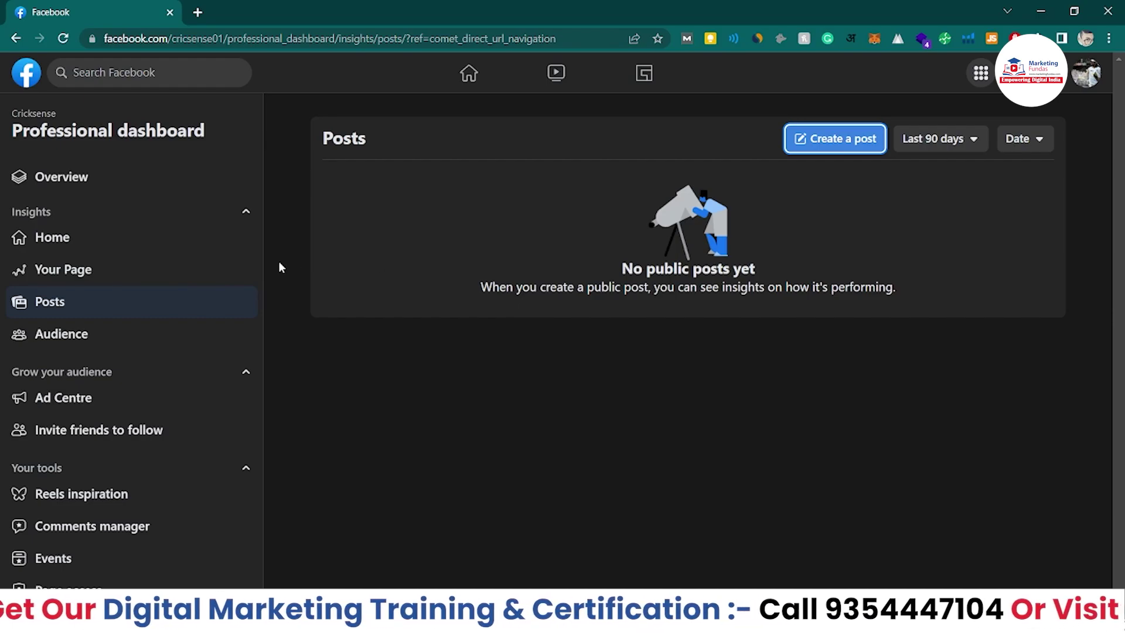
click(109, 334)
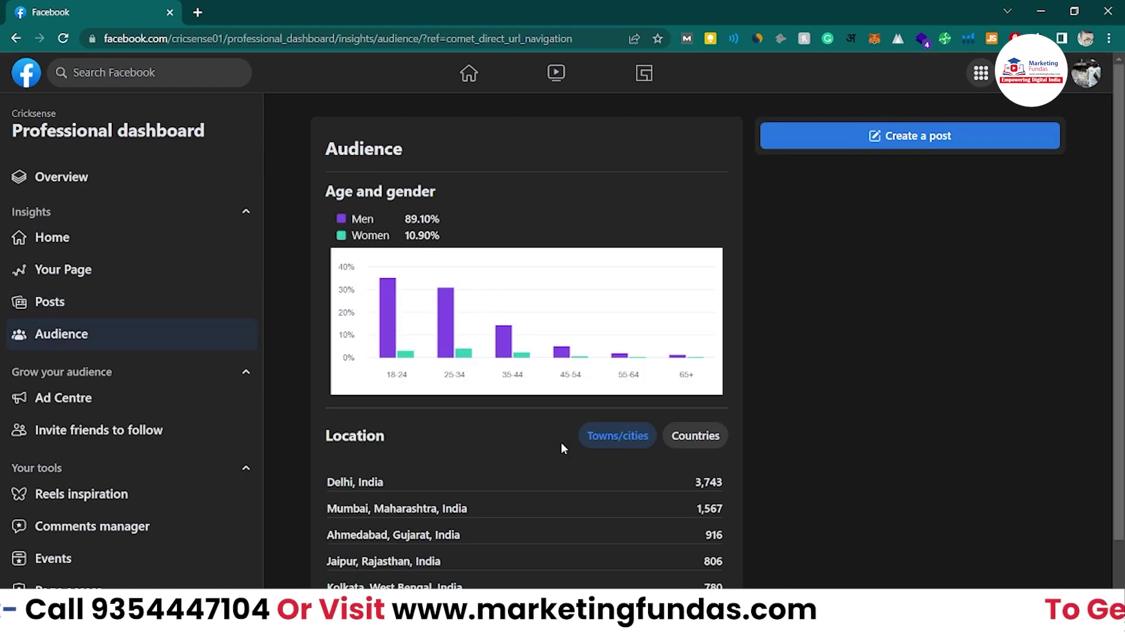
scroll(561, 447, down, 1)
scroll(561, 448, up, 1)
scroll(561, 448, down, 2)
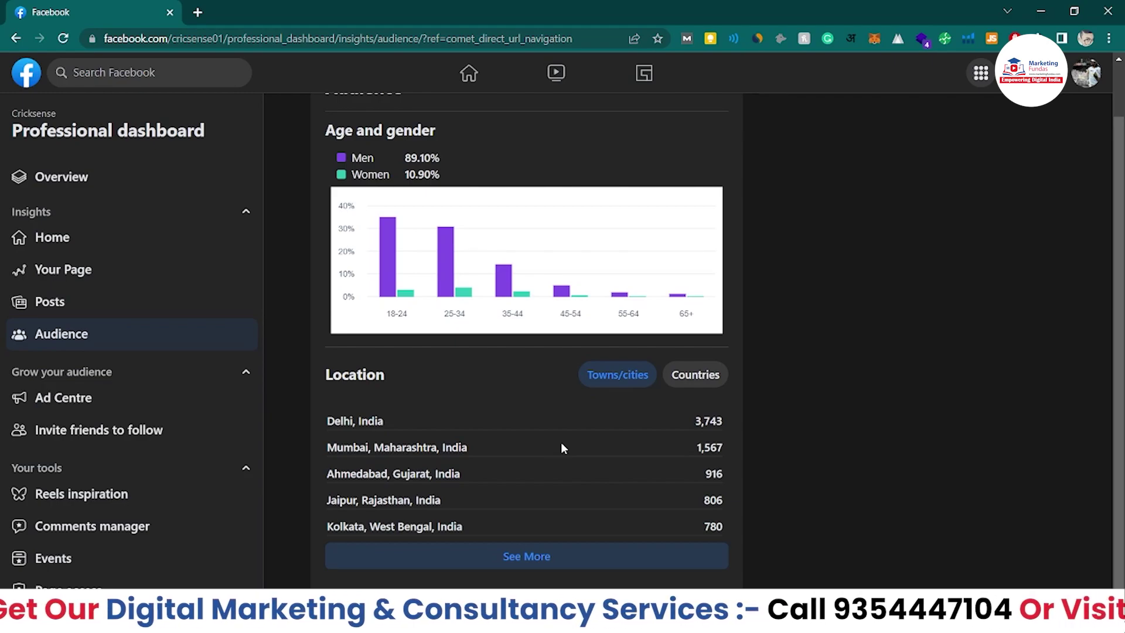
key(Tab)
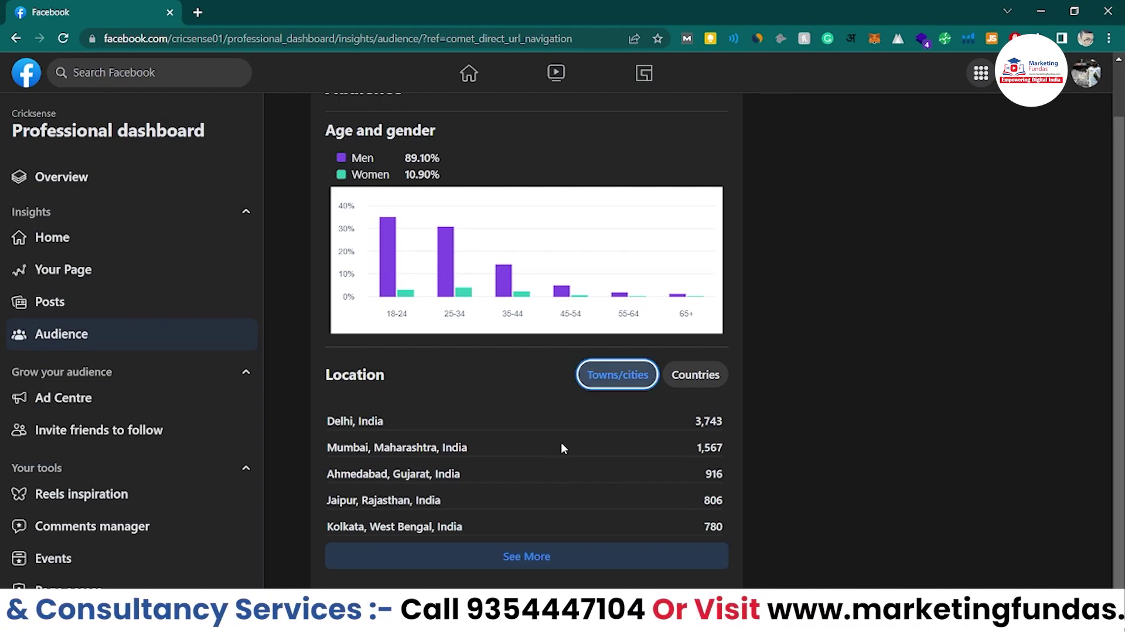
Step: Return to the Insights home and open the page's full insights overview in Meta Business Suite
click(47, 246)
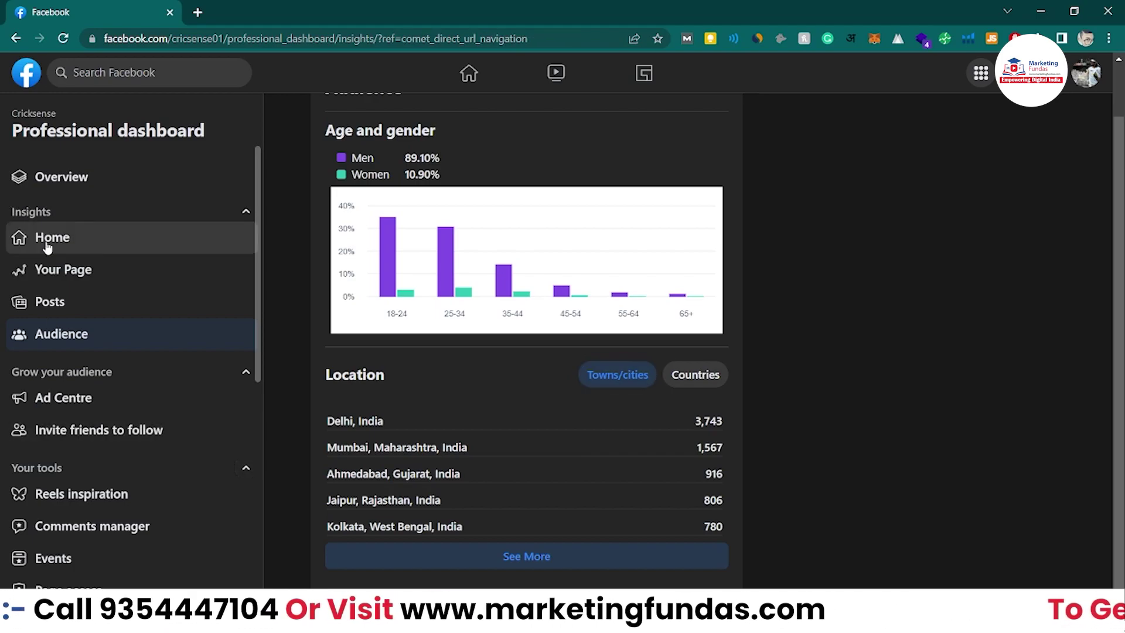
key(Tab)
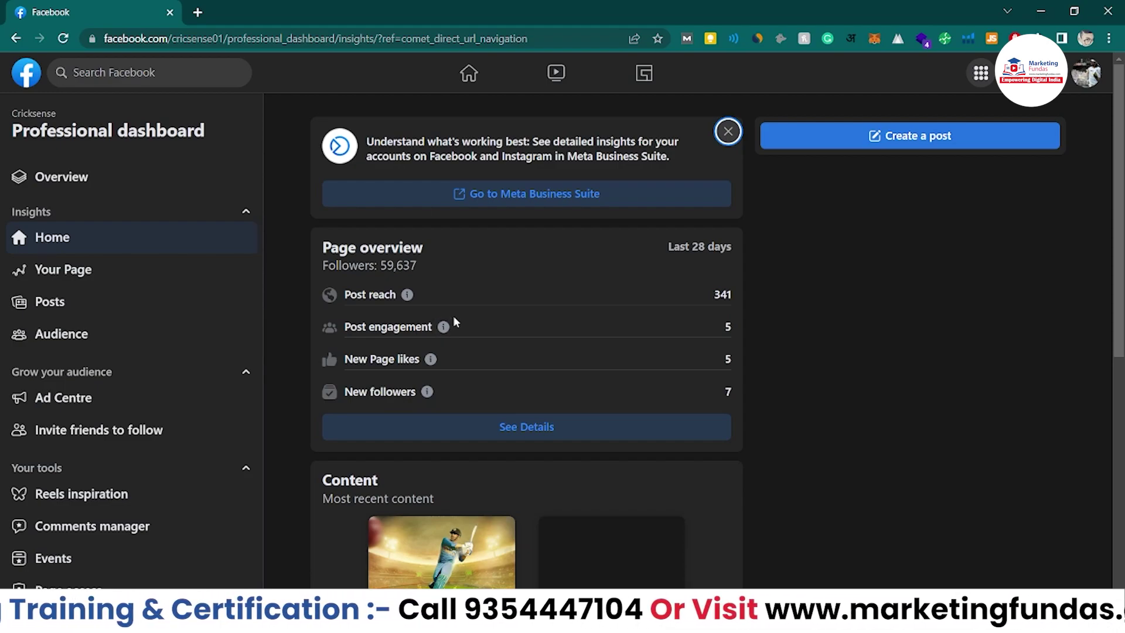
click(530, 203)
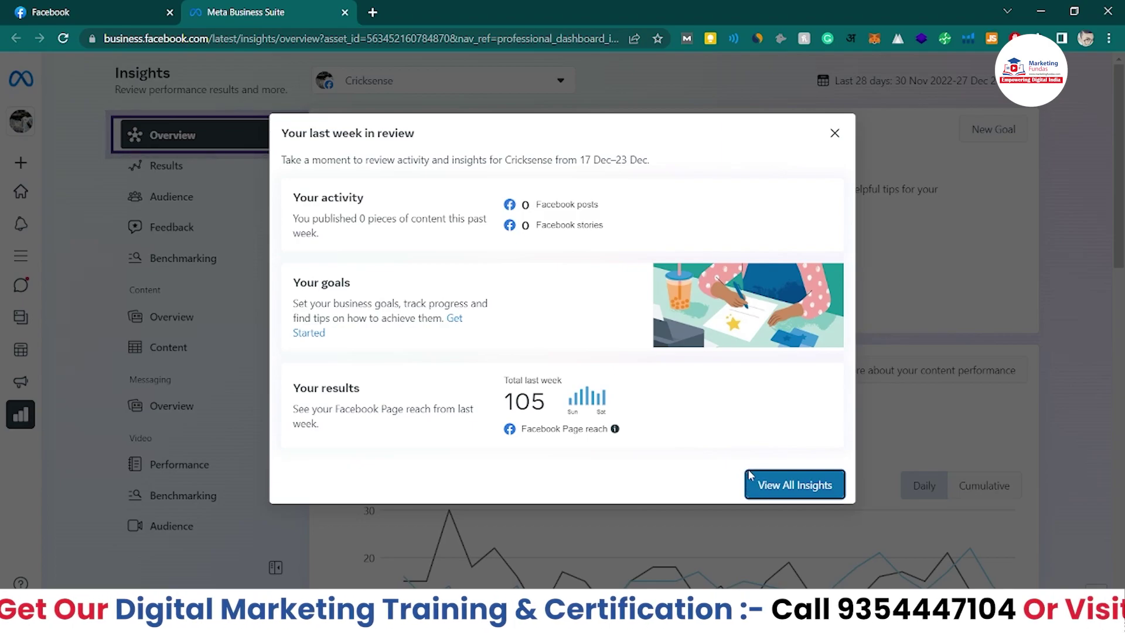
click(786, 485)
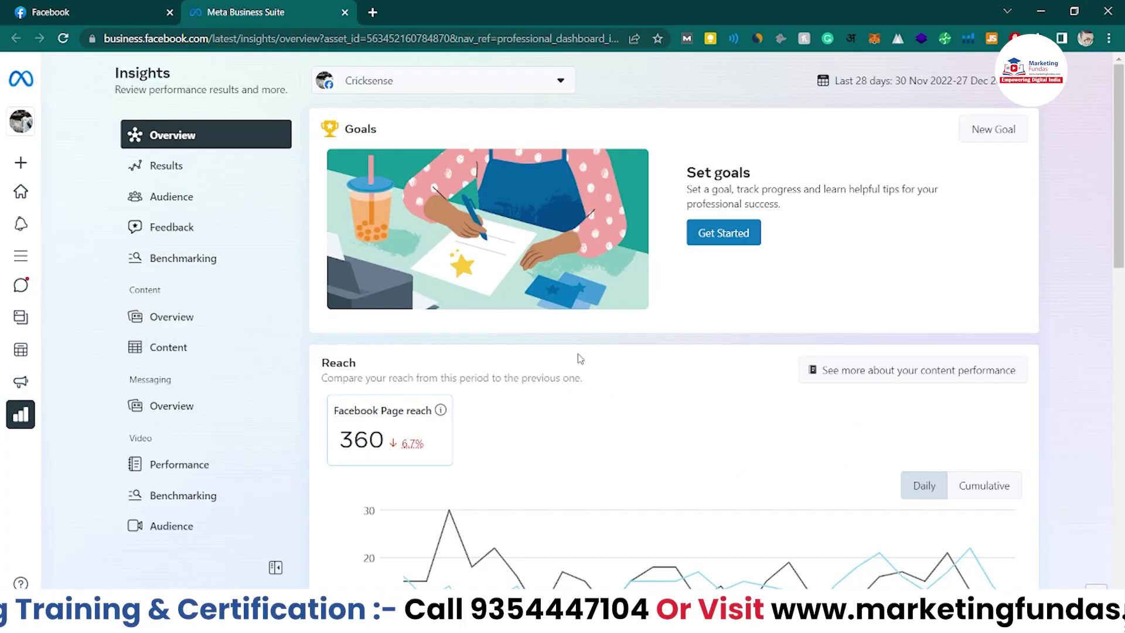
Step: Examine the Goals section, the daily Facebook Page reach graph and the suggestions for growing reach
scroll(562, 359, down, 2)
scroll(562, 359, up, 2)
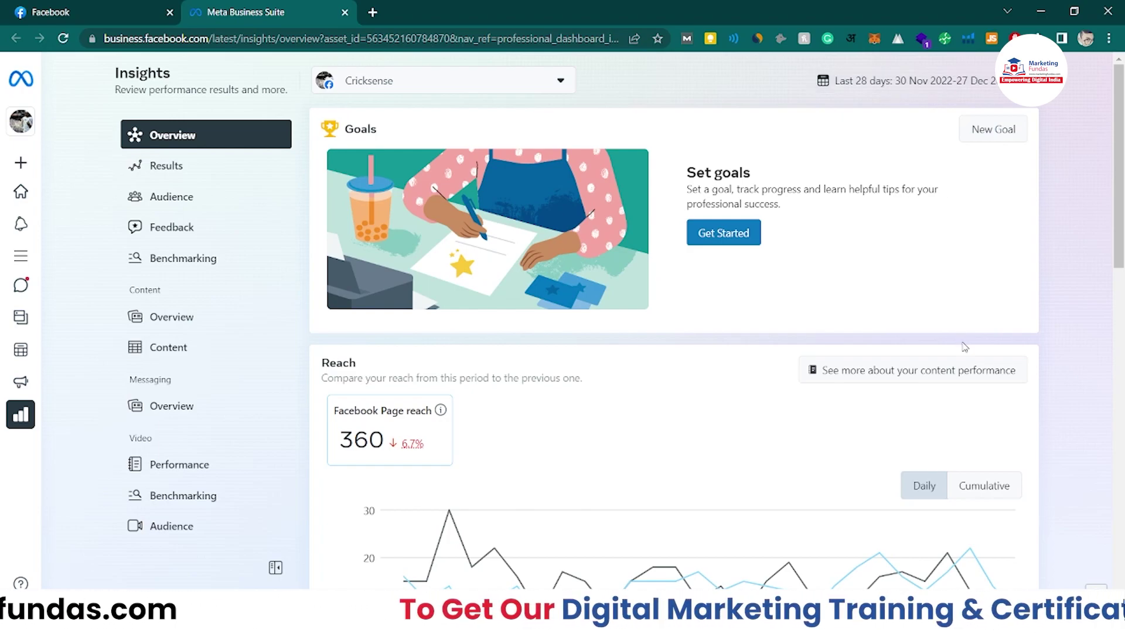
scroll(703, 310, down, 3)
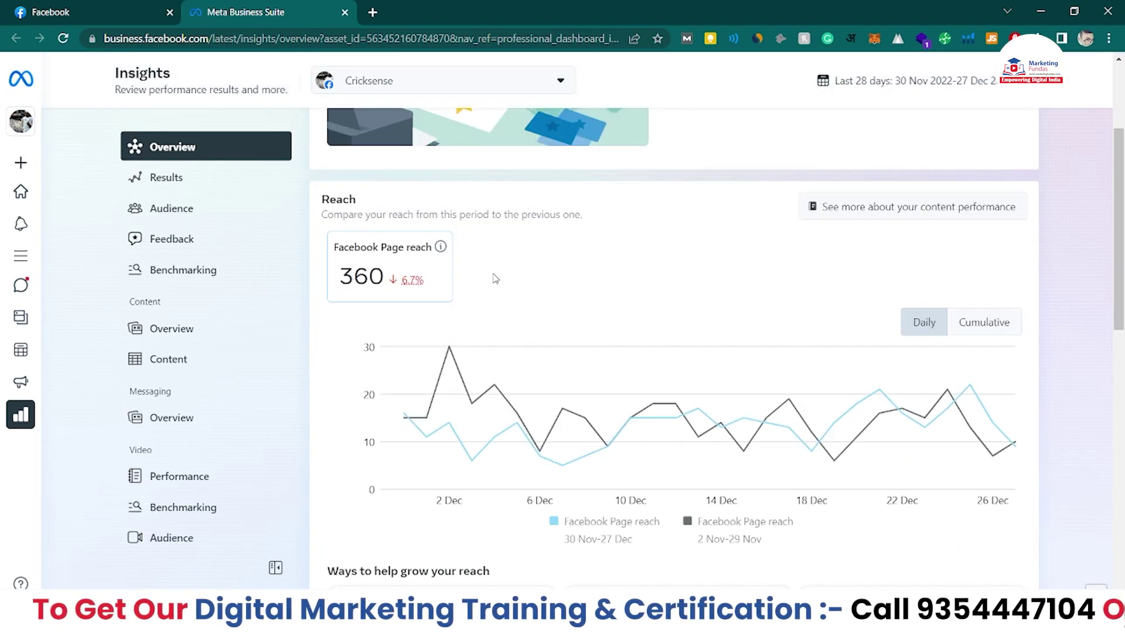
scroll(494, 279, down, 1)
mouse_move(516, 348)
scroll(517, 349, down, 1)
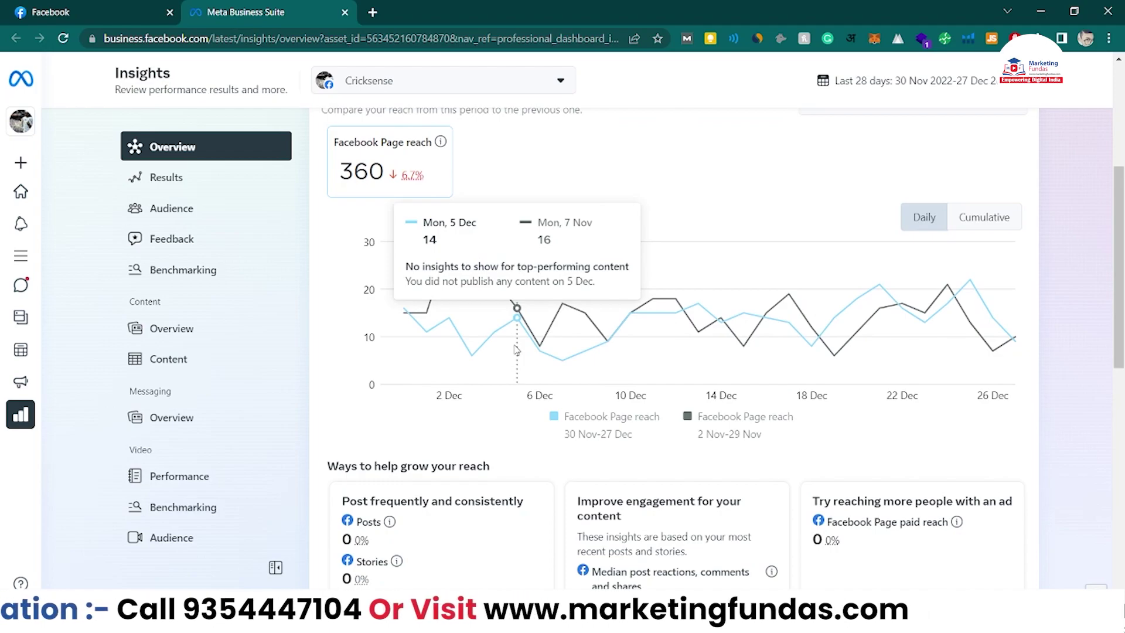
scroll(399, 414, down, 2)
scroll(399, 414, down, 1)
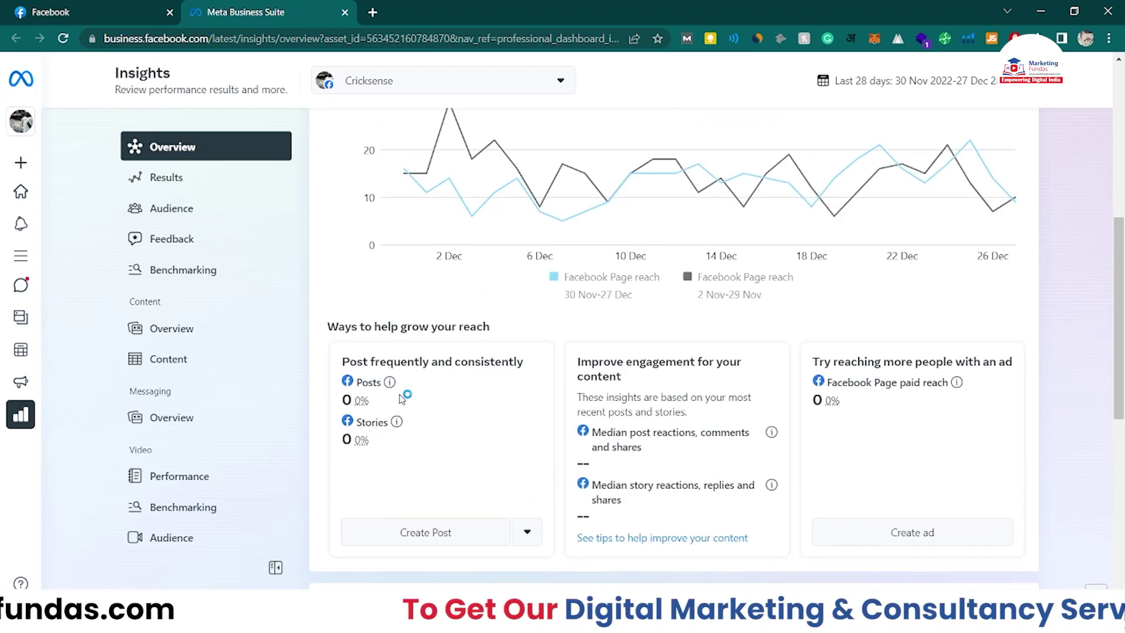
scroll(402, 398, down, 2)
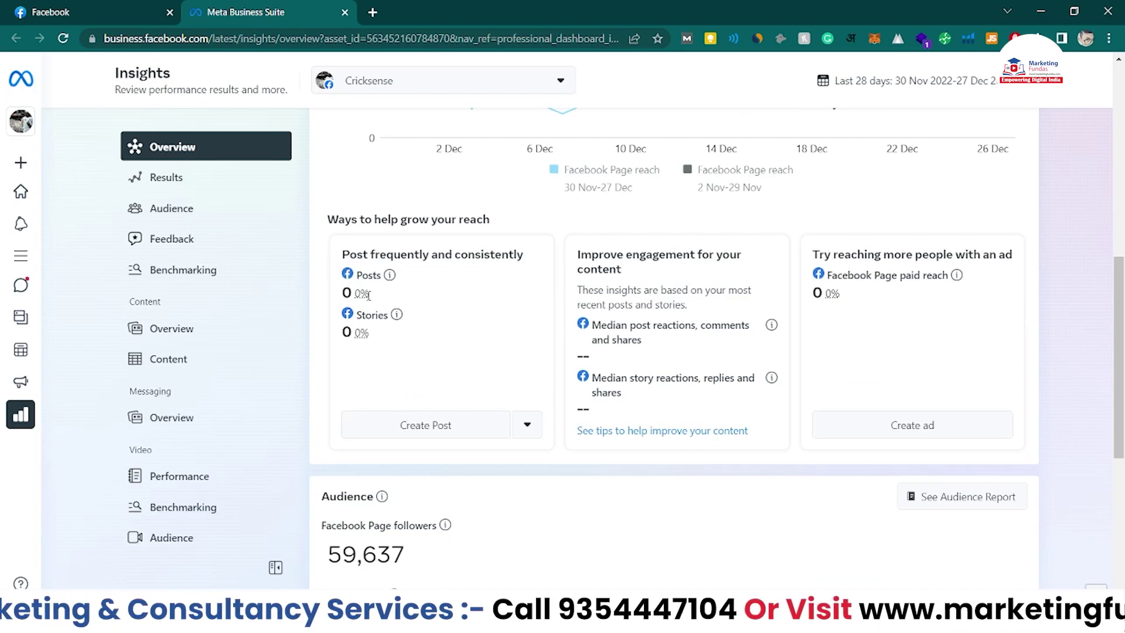
Step: Examine the page followers' age and gender breakdown and the messaging metrics in the insights overview
scroll(529, 329, down, 2)
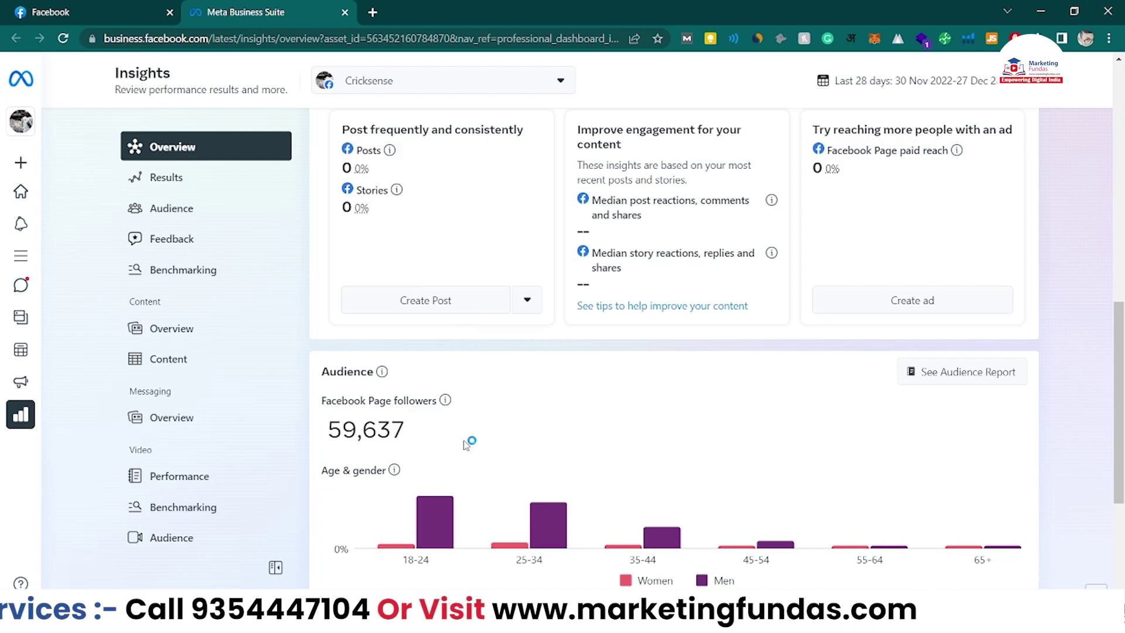
scroll(466, 445, down, 1)
scroll(380, 332, down, 1)
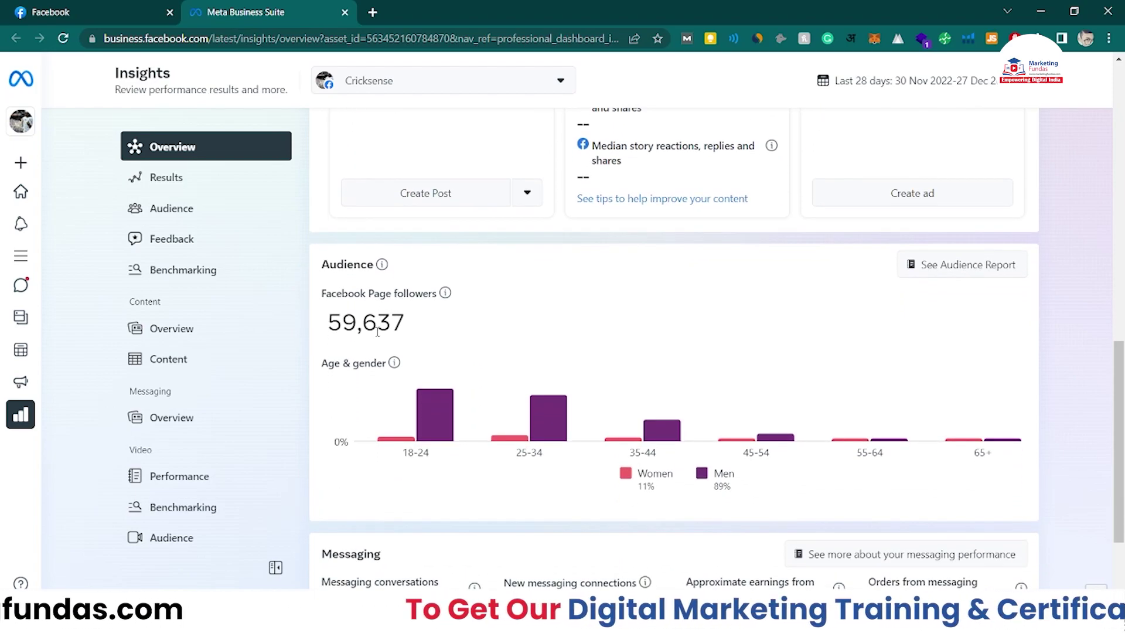
mouse_move(513, 431)
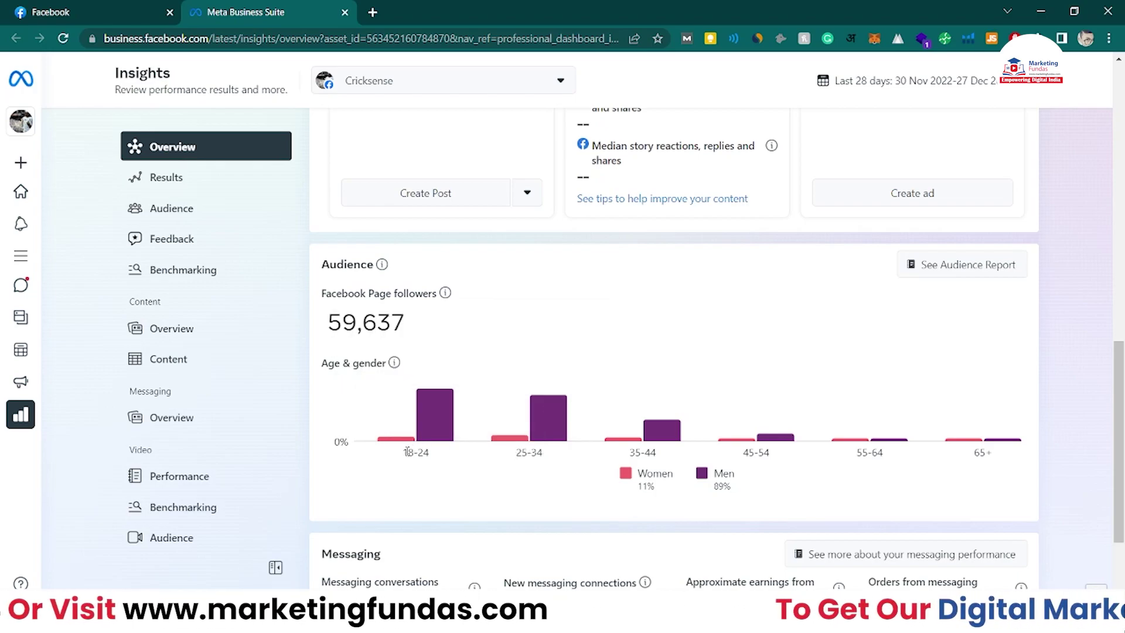
mouse_move(400, 442)
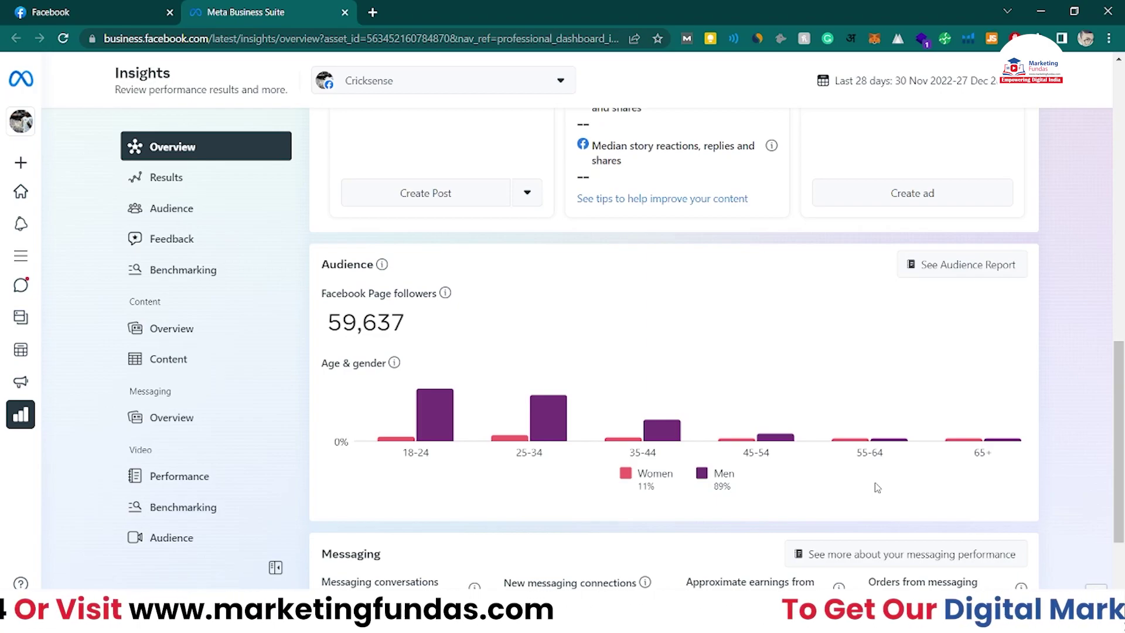
scroll(877, 488, down, 1)
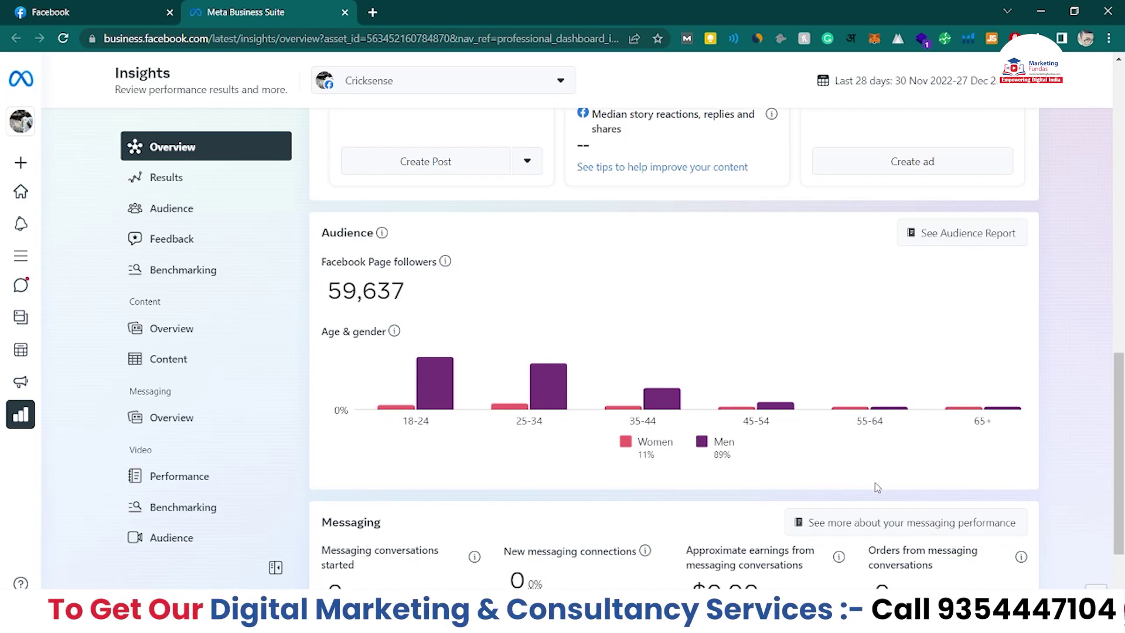
scroll(877, 488, down, 3)
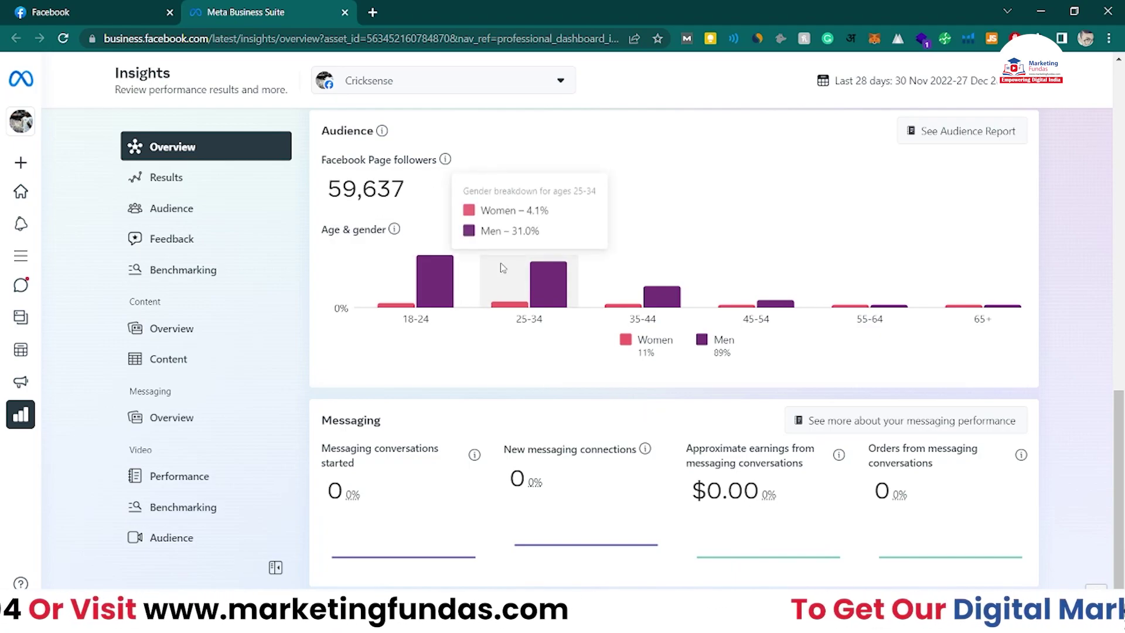
Step: Open the page's Results insights and examine the Facebook Page reach and visits graphs for the last 28 days
scroll(501, 264, up, 4)
scroll(501, 268, up, 8)
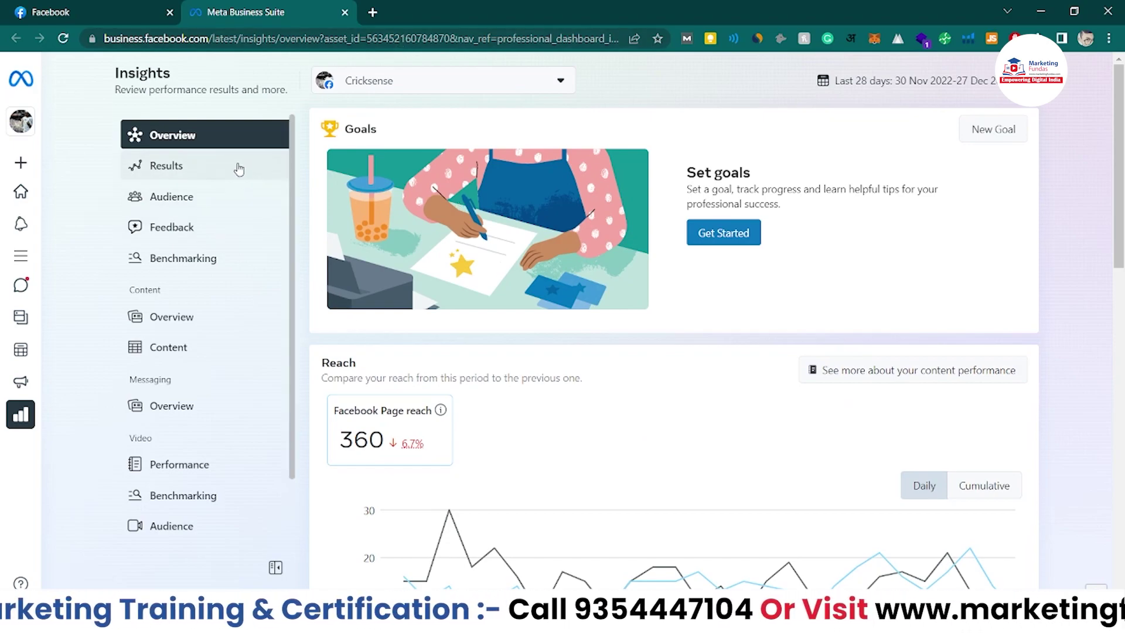
scroll(244, 407, down, 3)
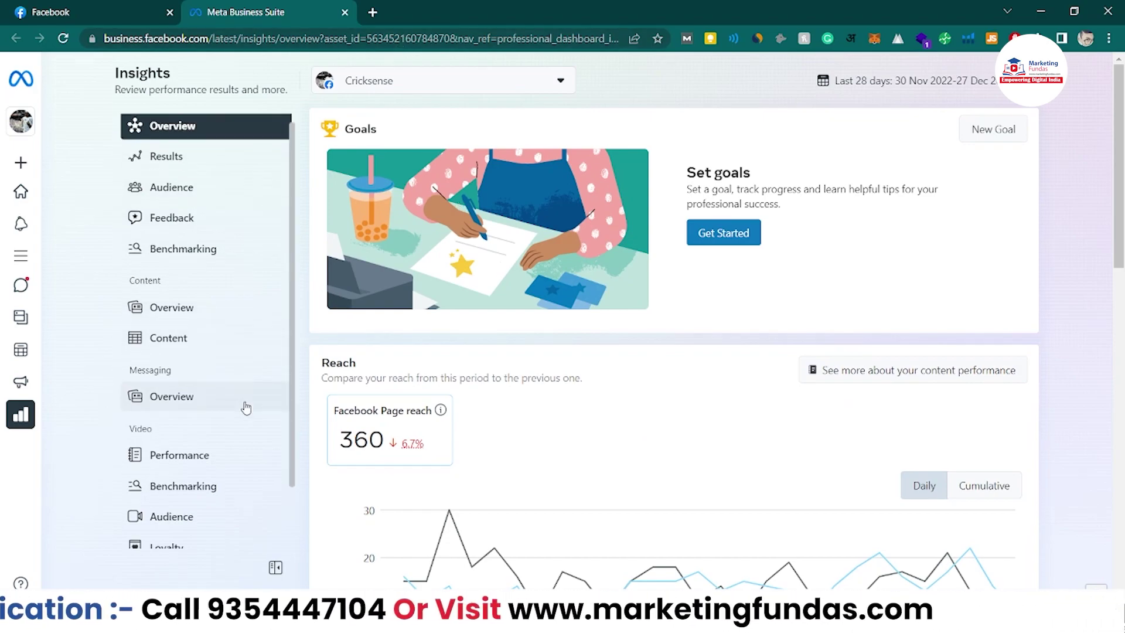
scroll(244, 407, up, 3)
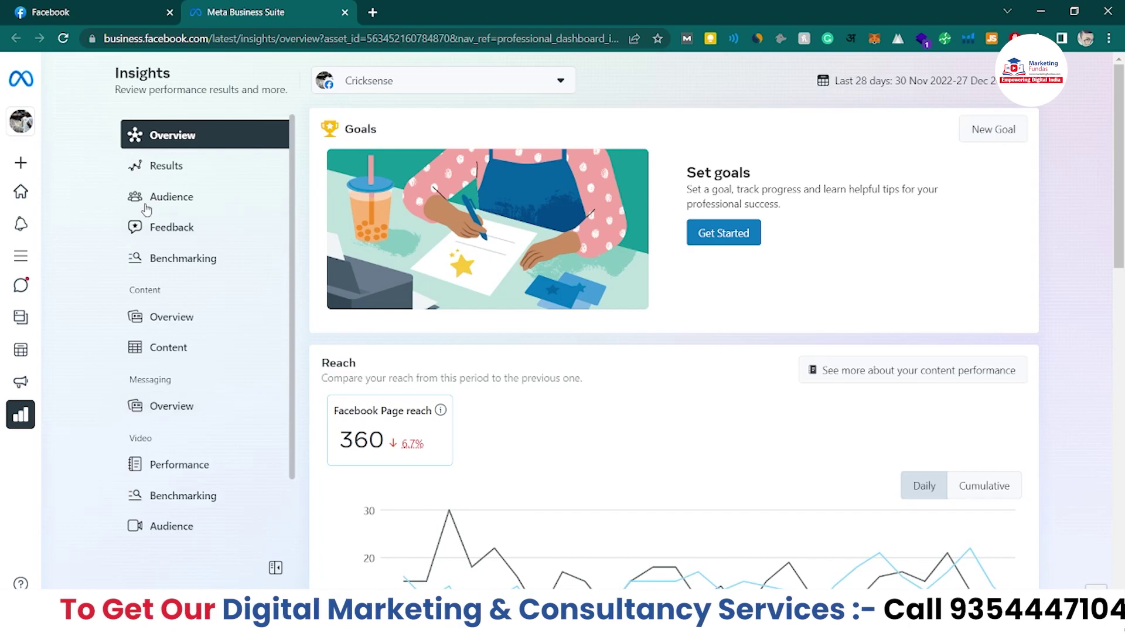
click(167, 167)
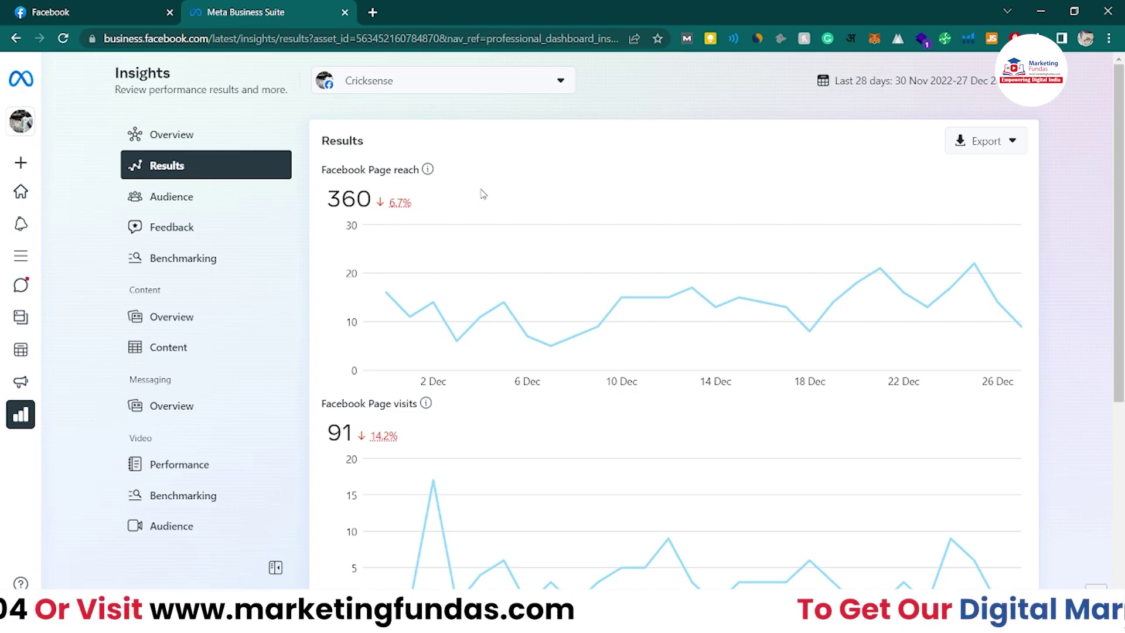
scroll(649, 487, down, 4)
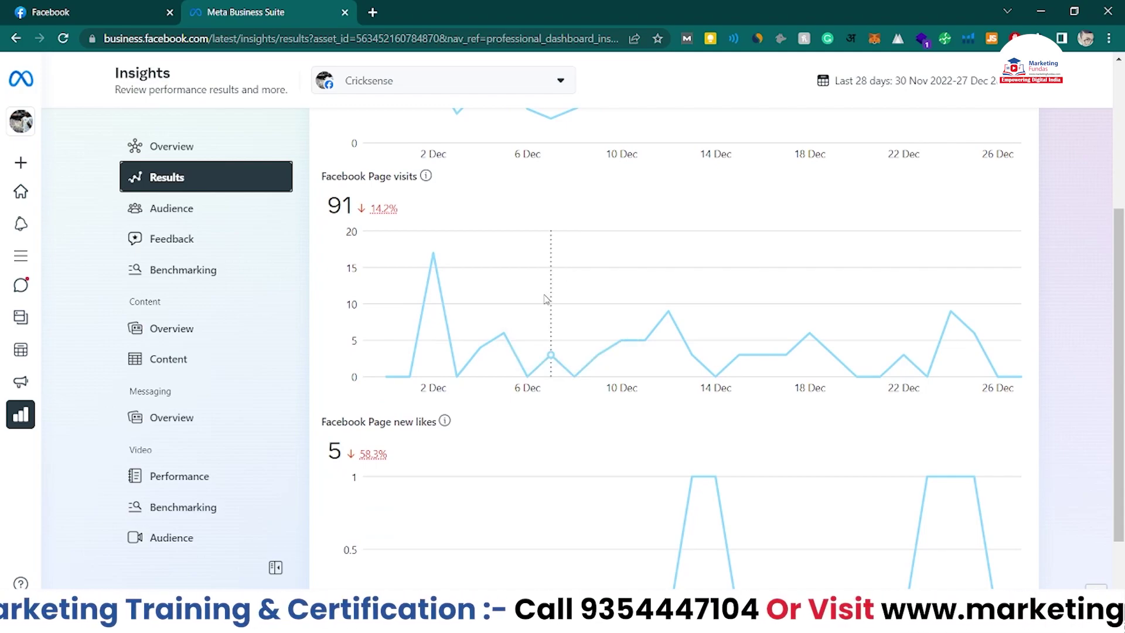
scroll(545, 297, up, 1)
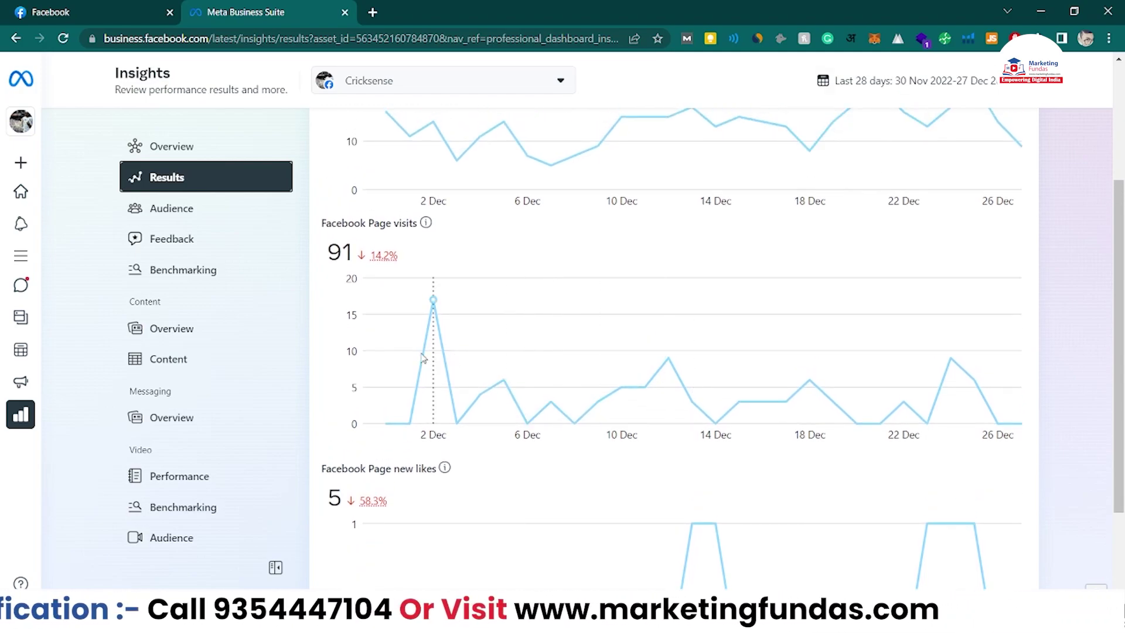
drag(355, 258, 341, 257)
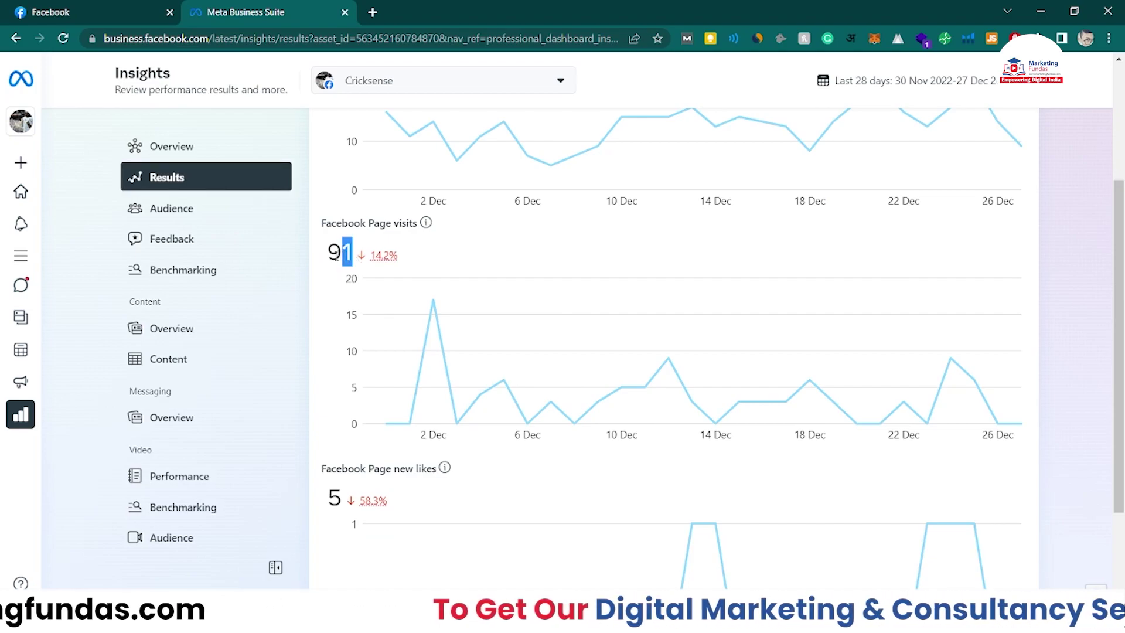
Step: Set the Results date range to This year and review the Facebook Page reach, visits and new likes graphs
click(894, 81)
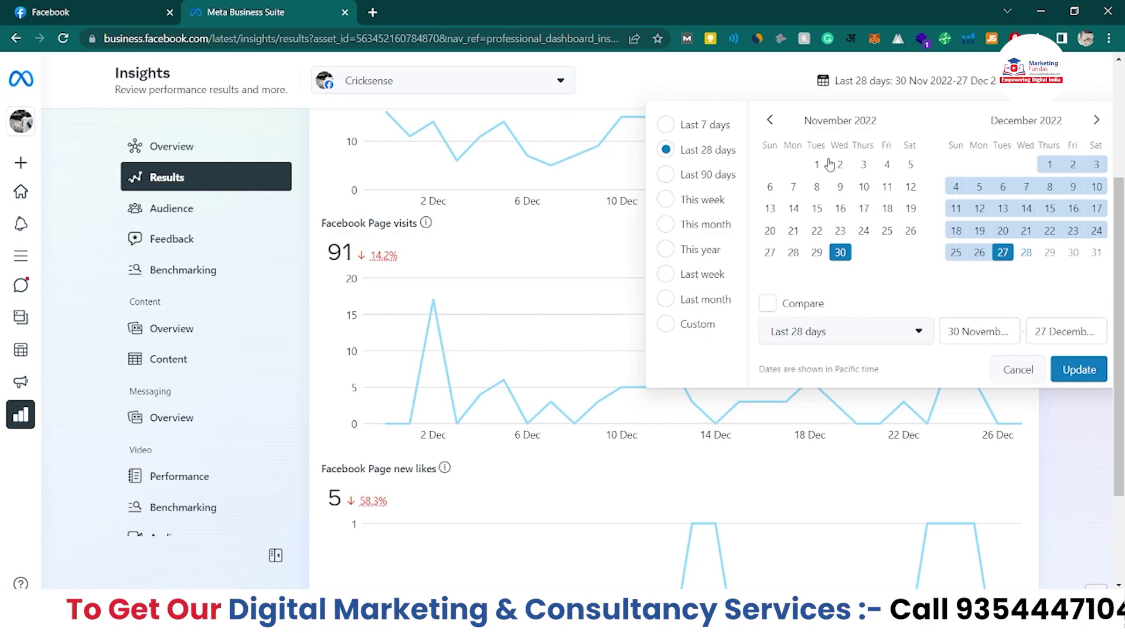
click(666, 251)
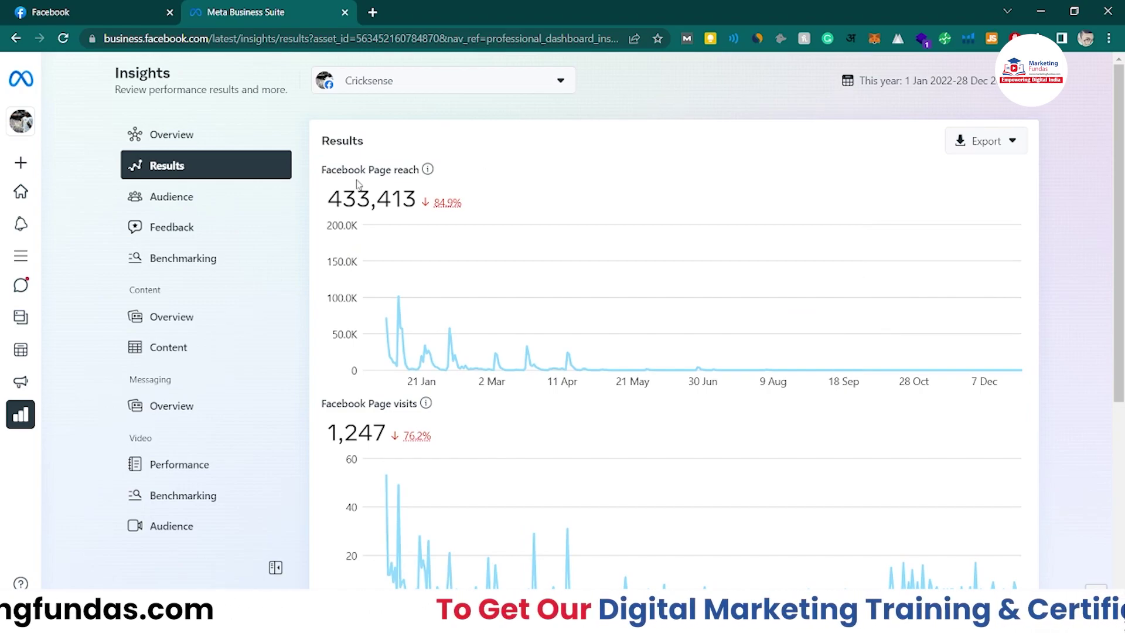
drag(329, 198, 374, 199)
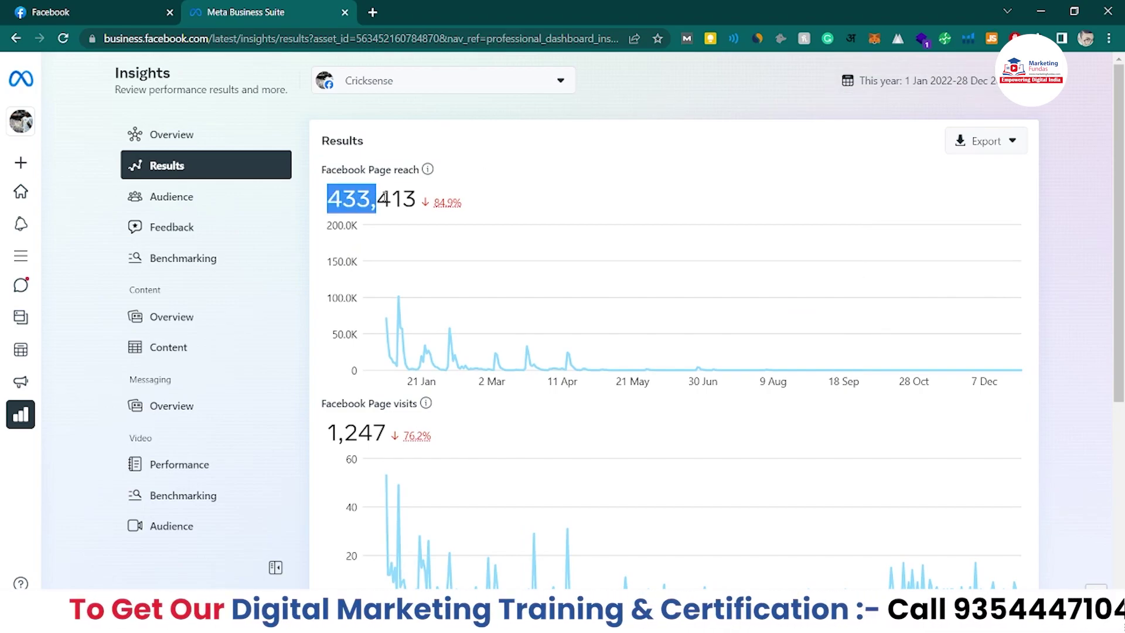
scroll(375, 200, down, 2)
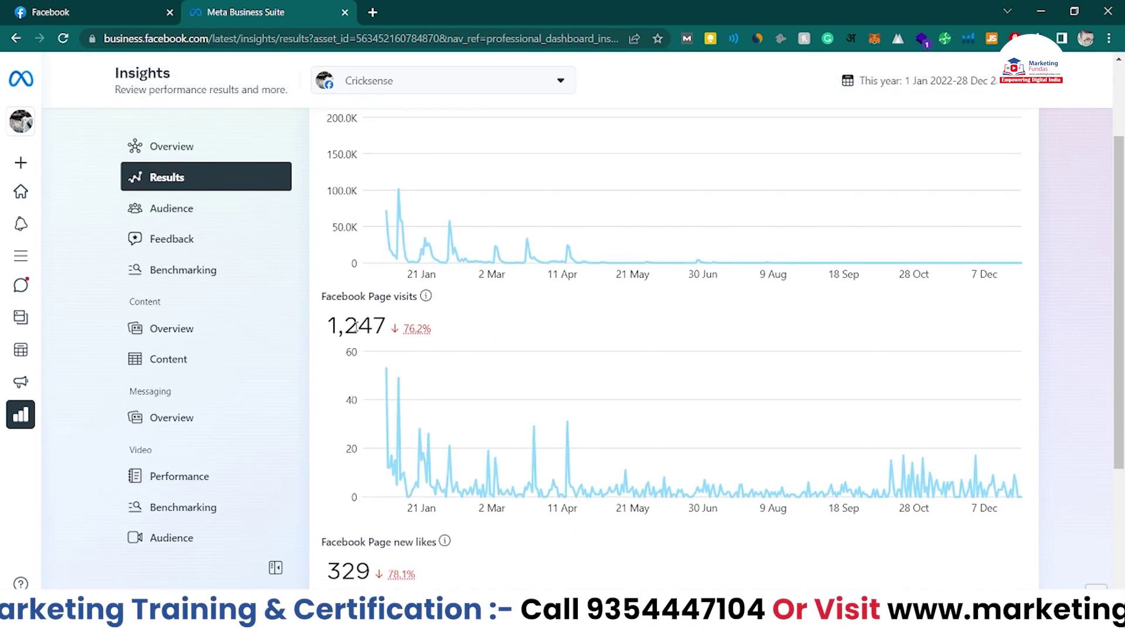
scroll(344, 327, down, 4)
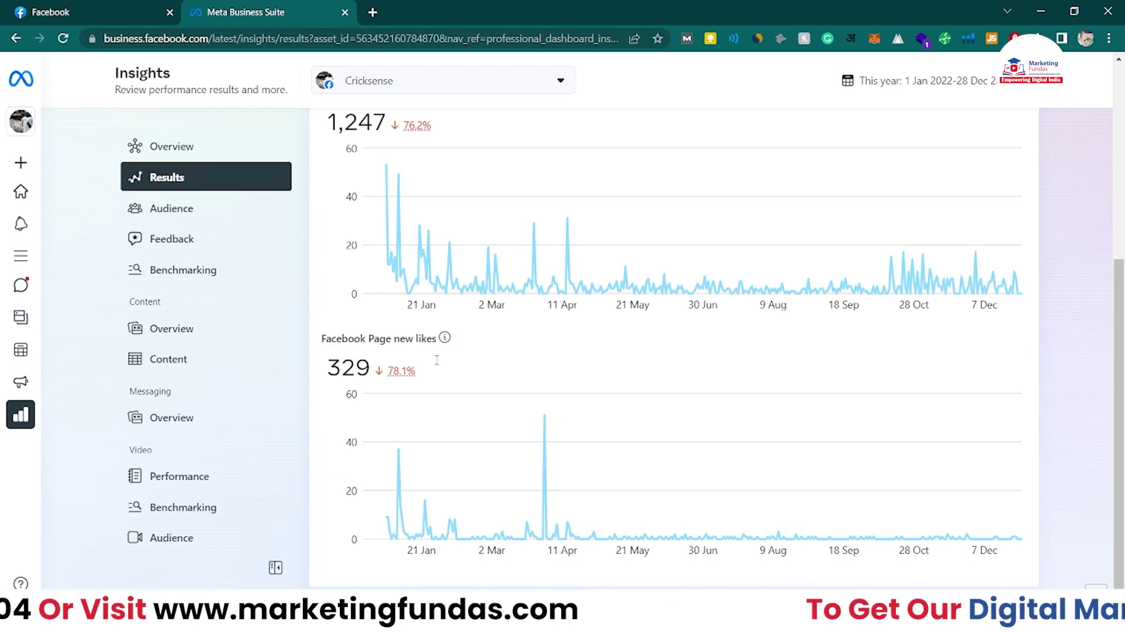
scroll(494, 326, up, 6)
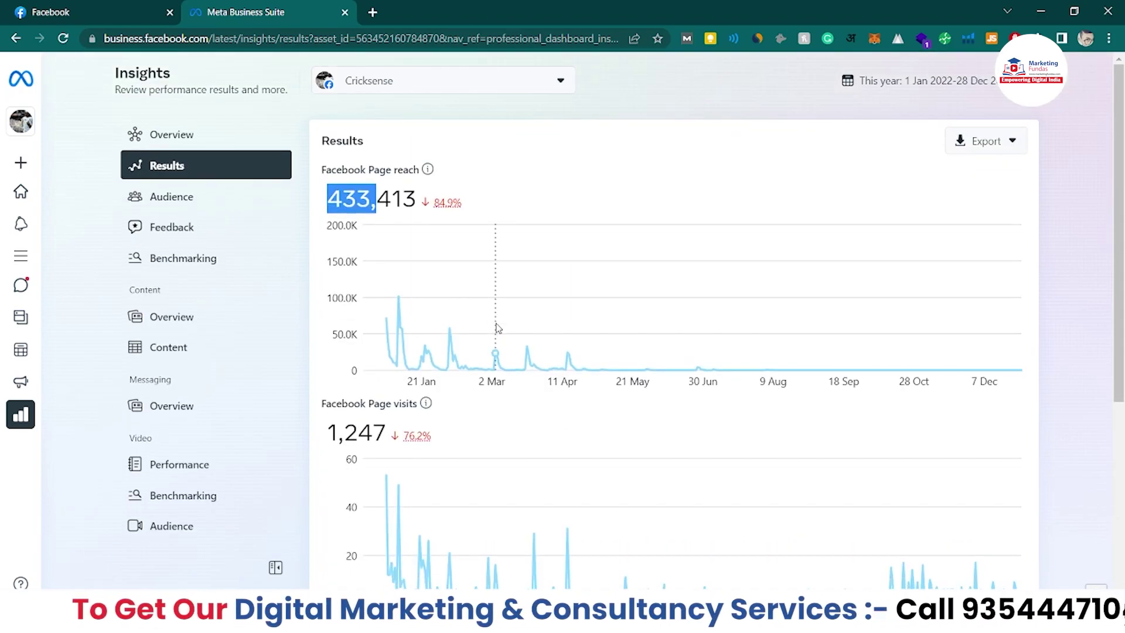
Step: Examine the current audience's follower count, age and gender split, top towns/cities and top countries in the Audience insights
click(234, 198)
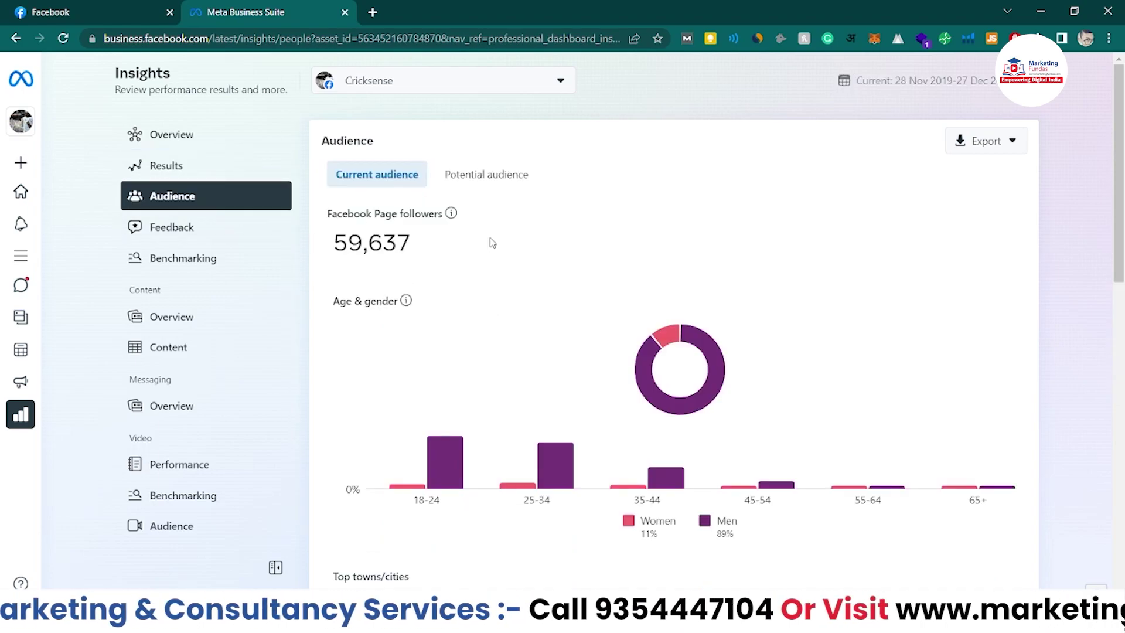
drag(404, 220, 326, 240)
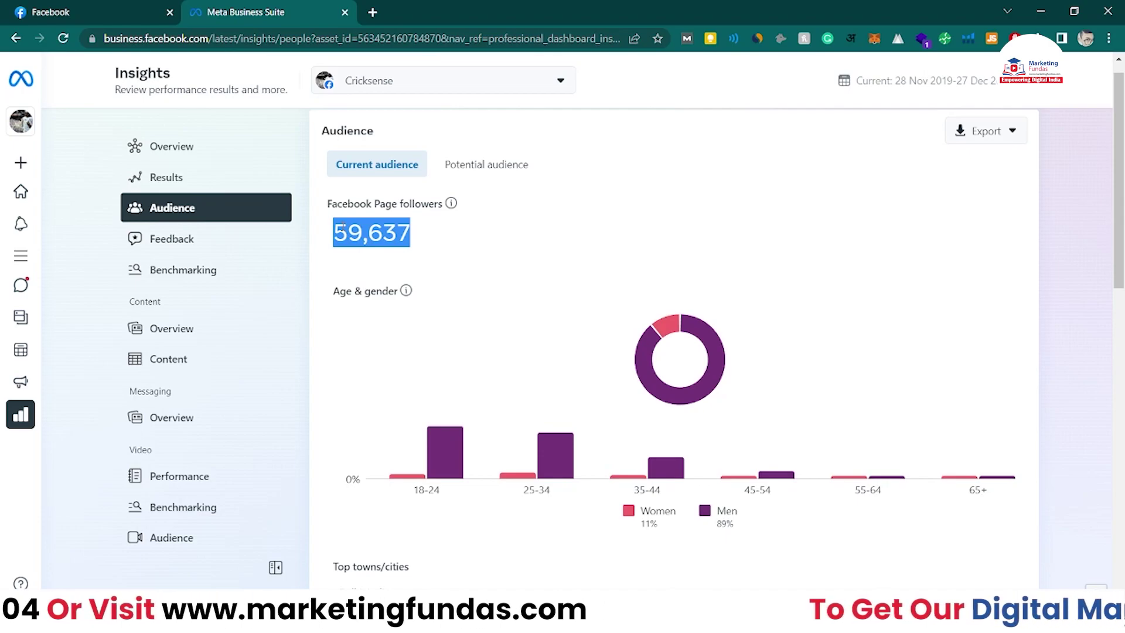
scroll(512, 243, down, 2)
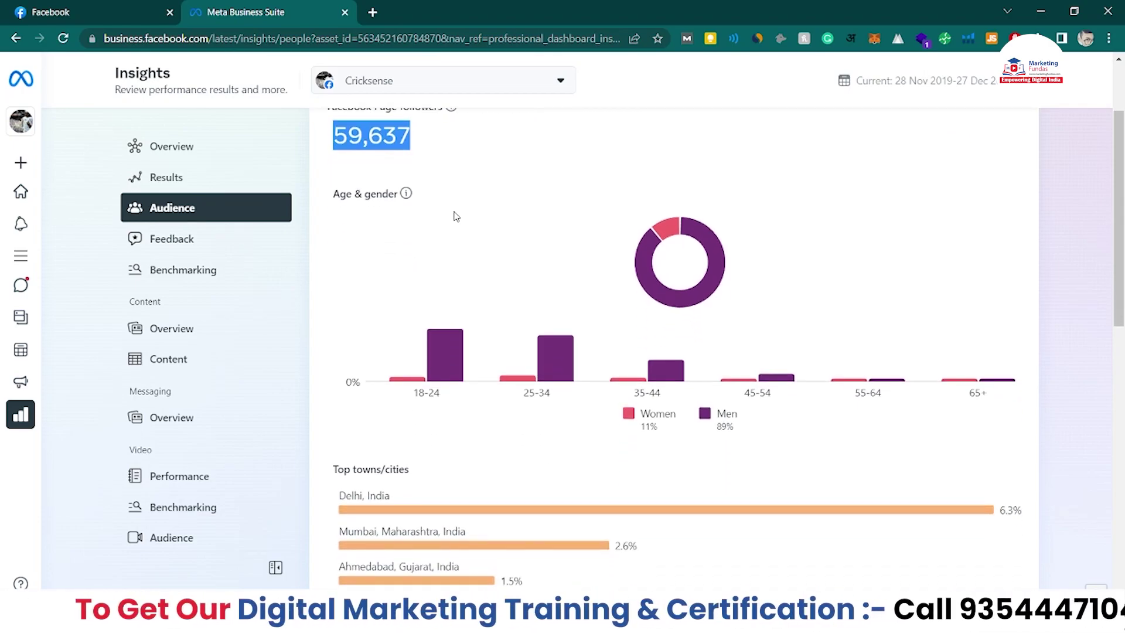
scroll(509, 272, down, 3)
scroll(509, 272, down, 2)
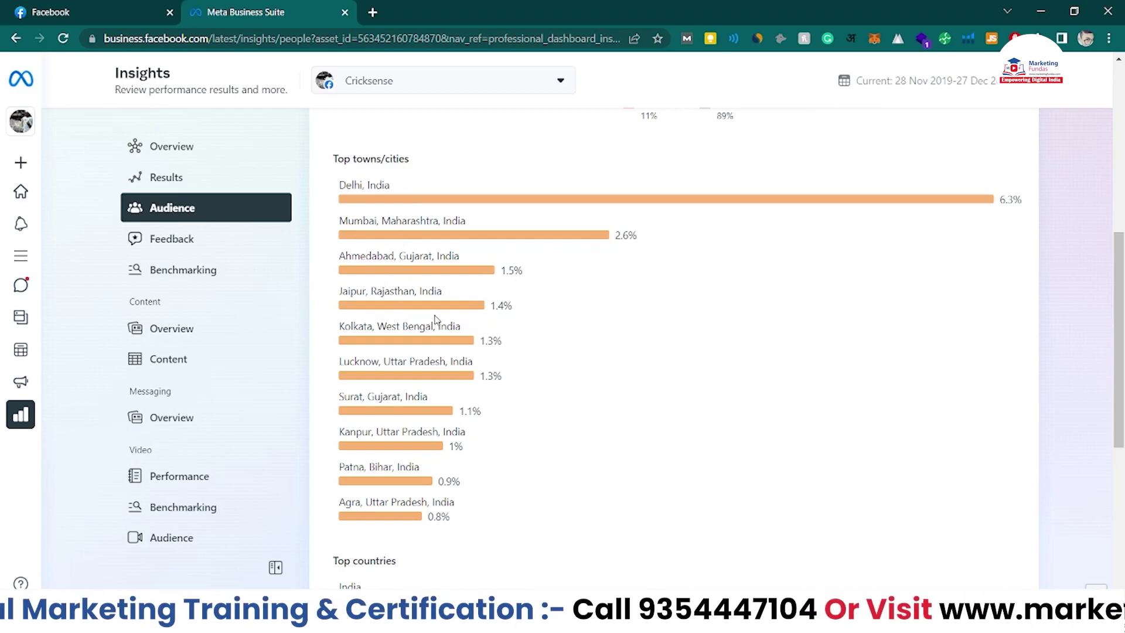
scroll(530, 410, down, 5)
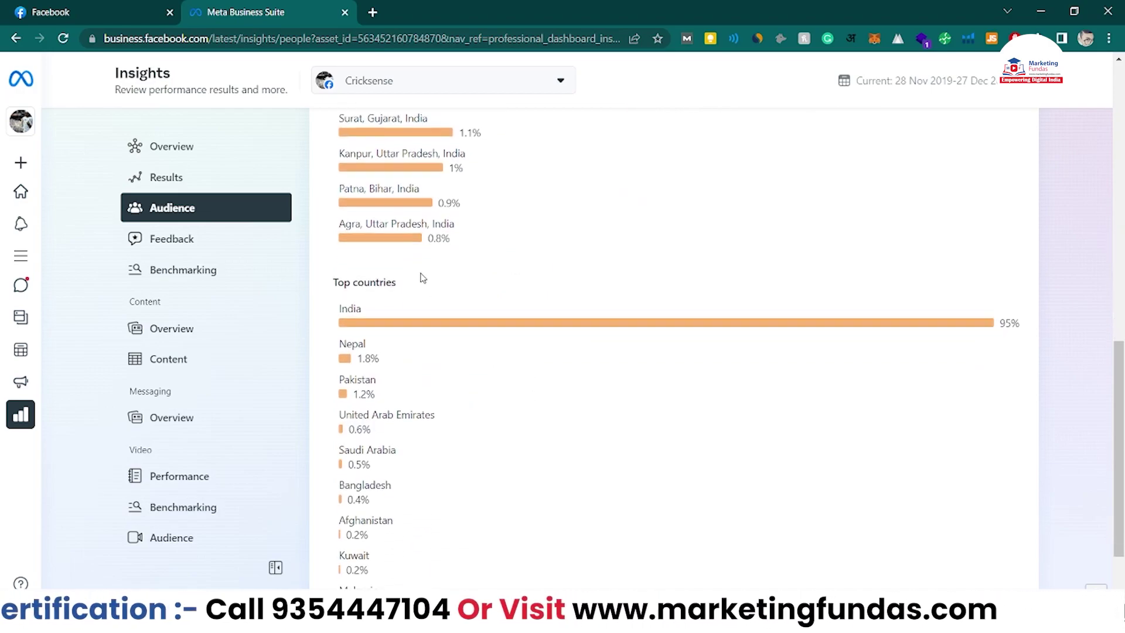
scroll(421, 275, down, 1)
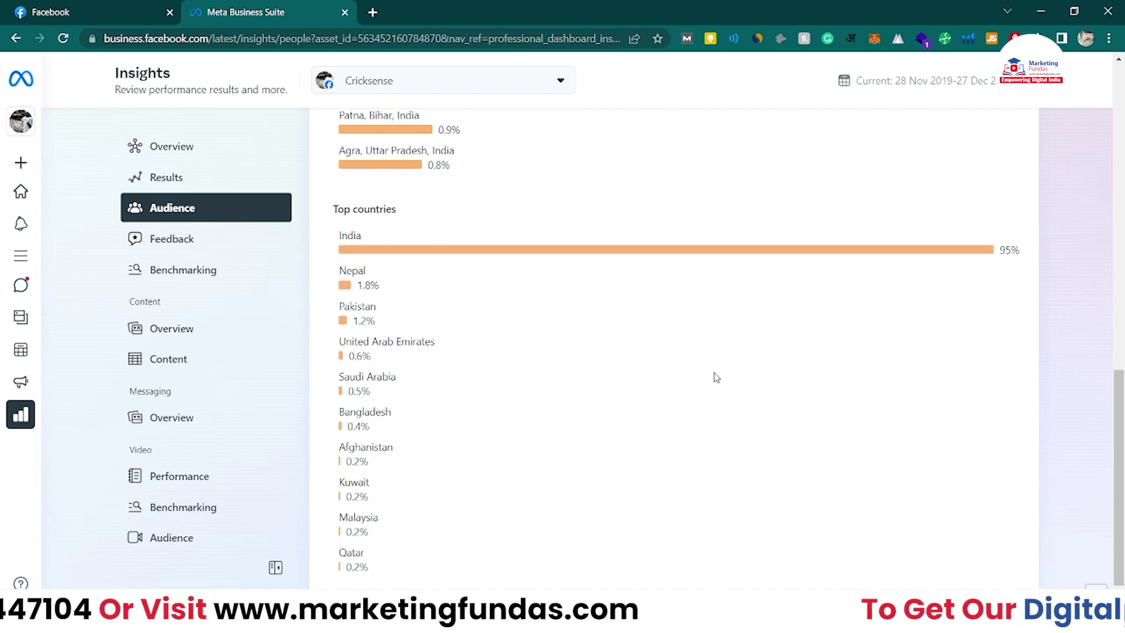
scroll(716, 377, down, 1)
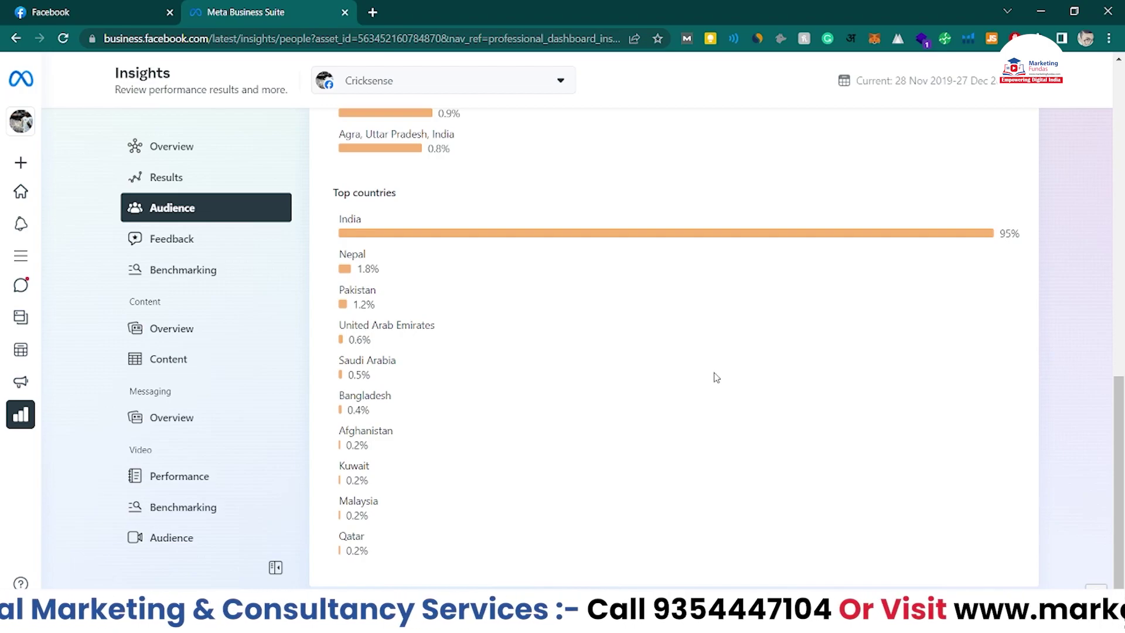
scroll(812, 438, up, 3)
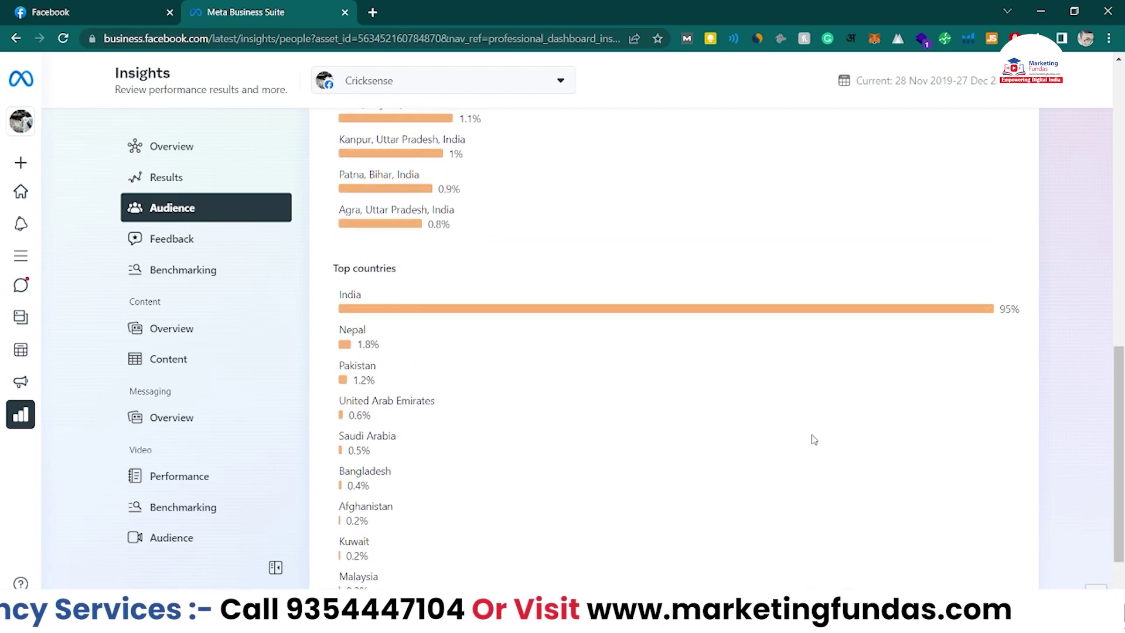
scroll(812, 438, up, 10)
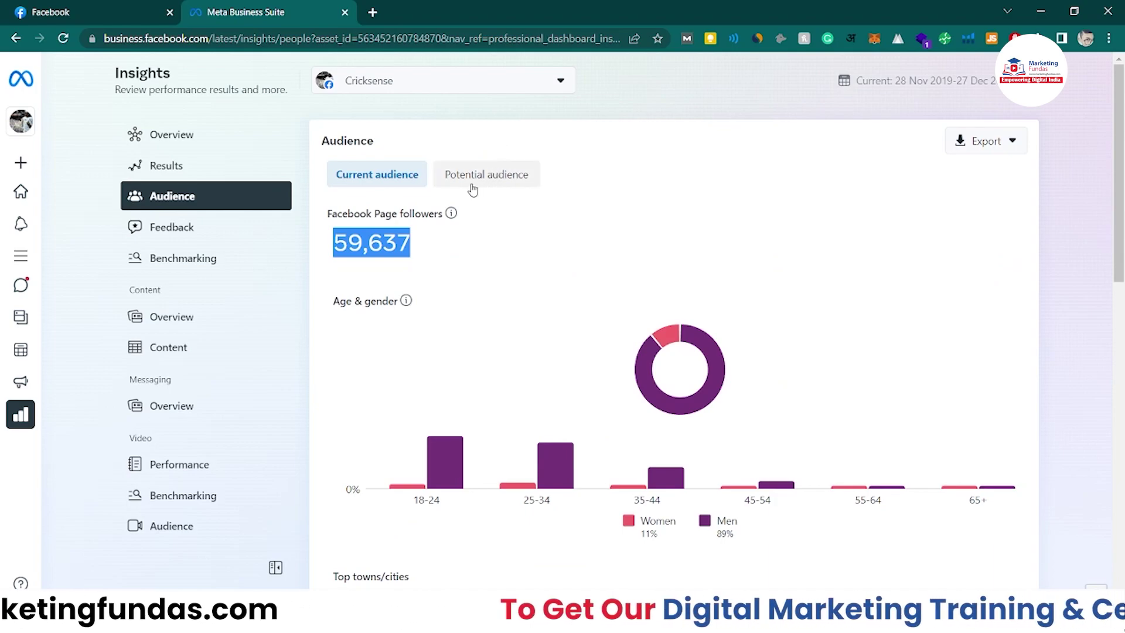
Step: Switch the Audience insights to the potential audience and examine both ends of the estimated audience size range
click(497, 174)
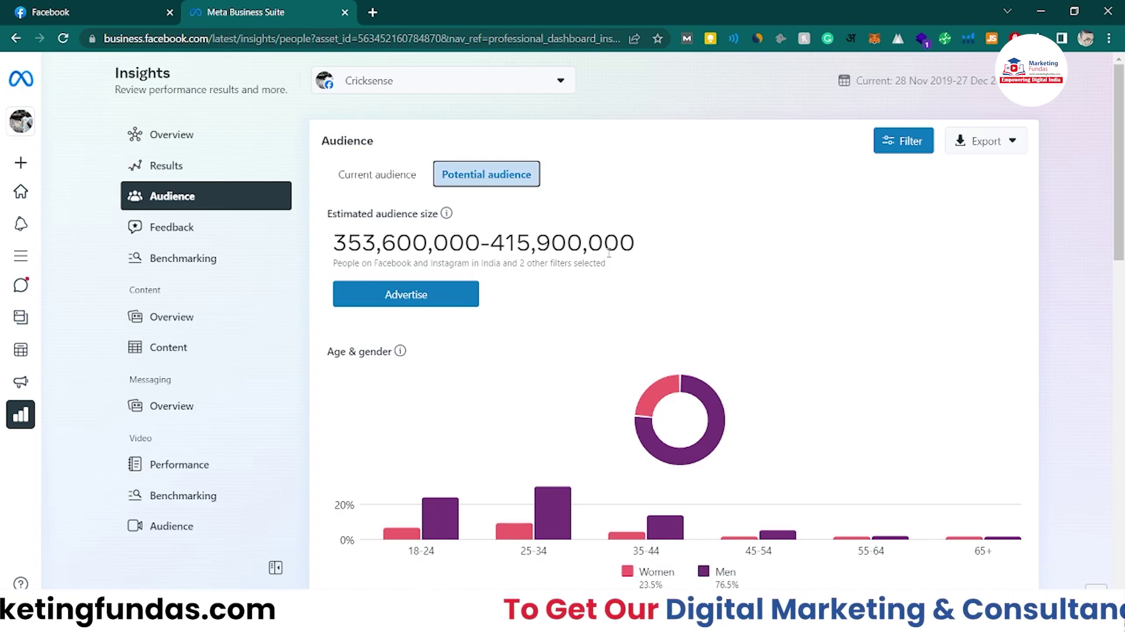
drag(608, 253, 382, 243)
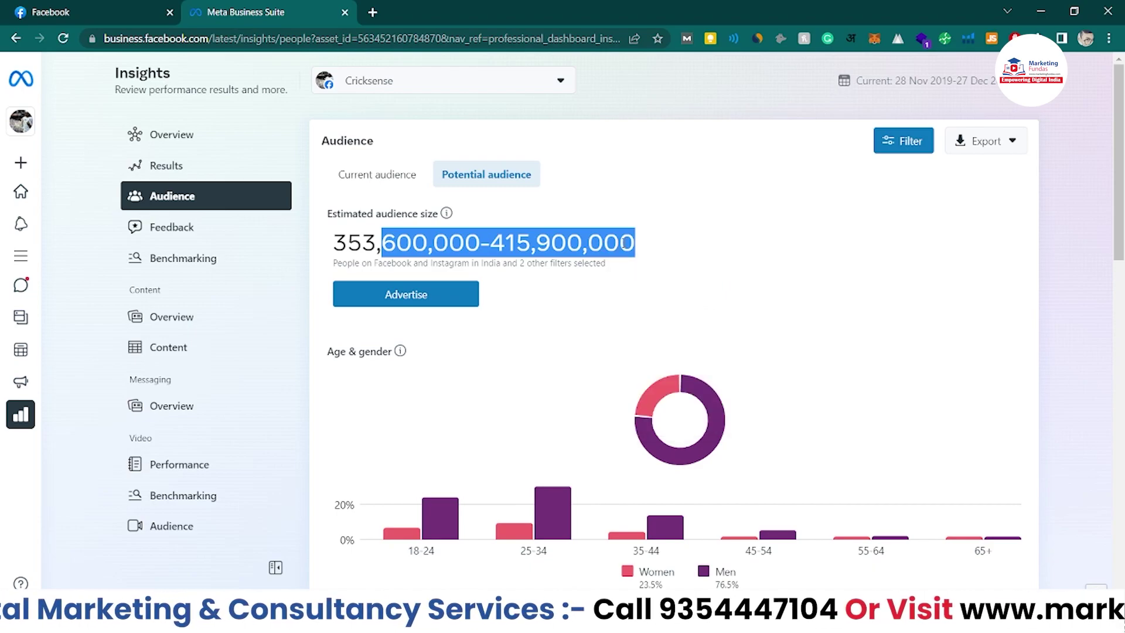
key(ctrl+shift+Right)
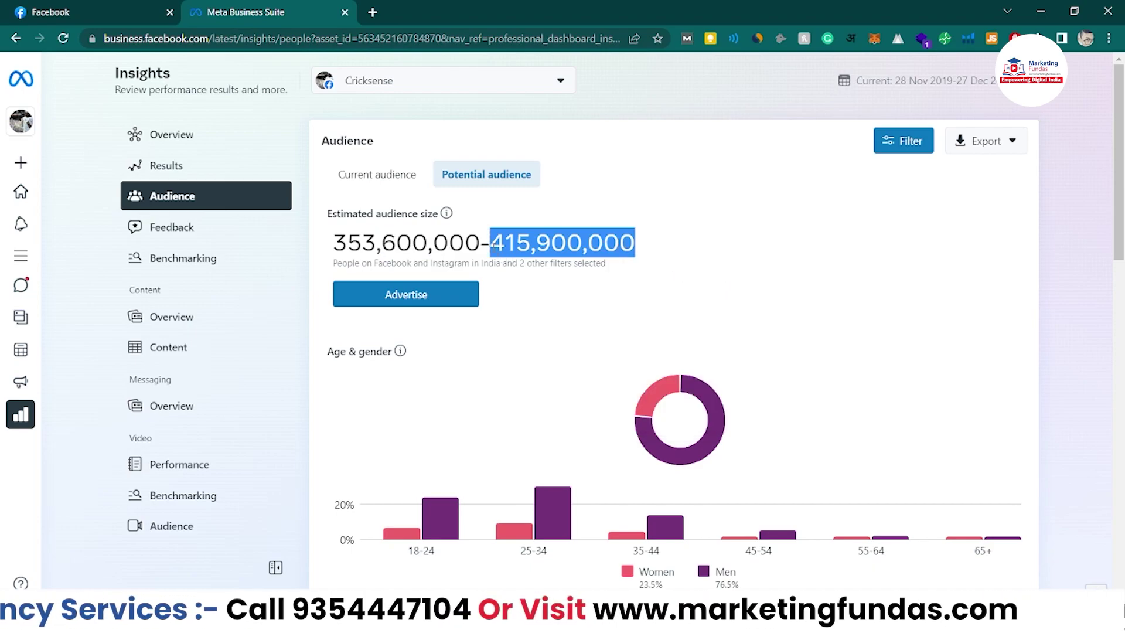
click(482, 246)
drag(466, 242, 335, 241)
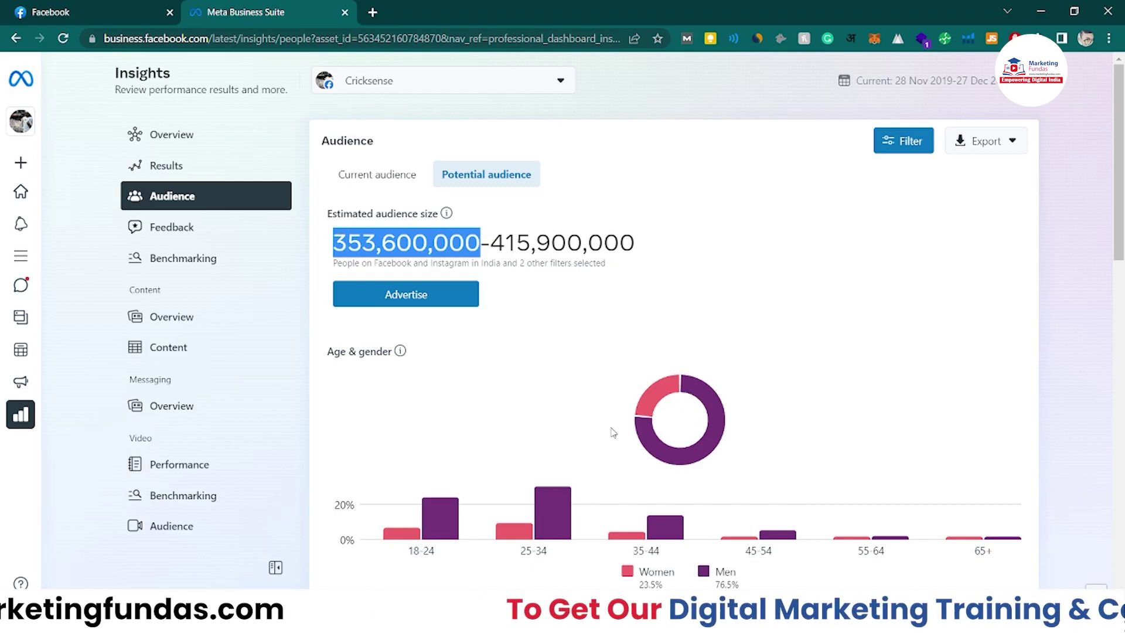
Step: Check the page's Feedback rating and responses, and its Benchmarking comparison with similar businesses
click(221, 235)
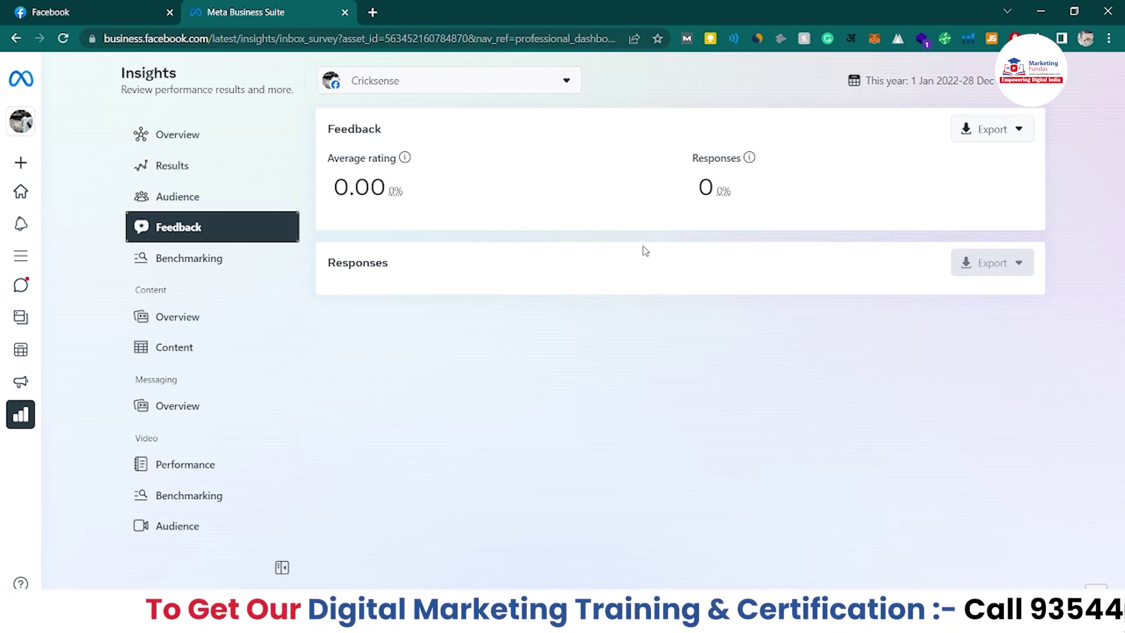
click(231, 257)
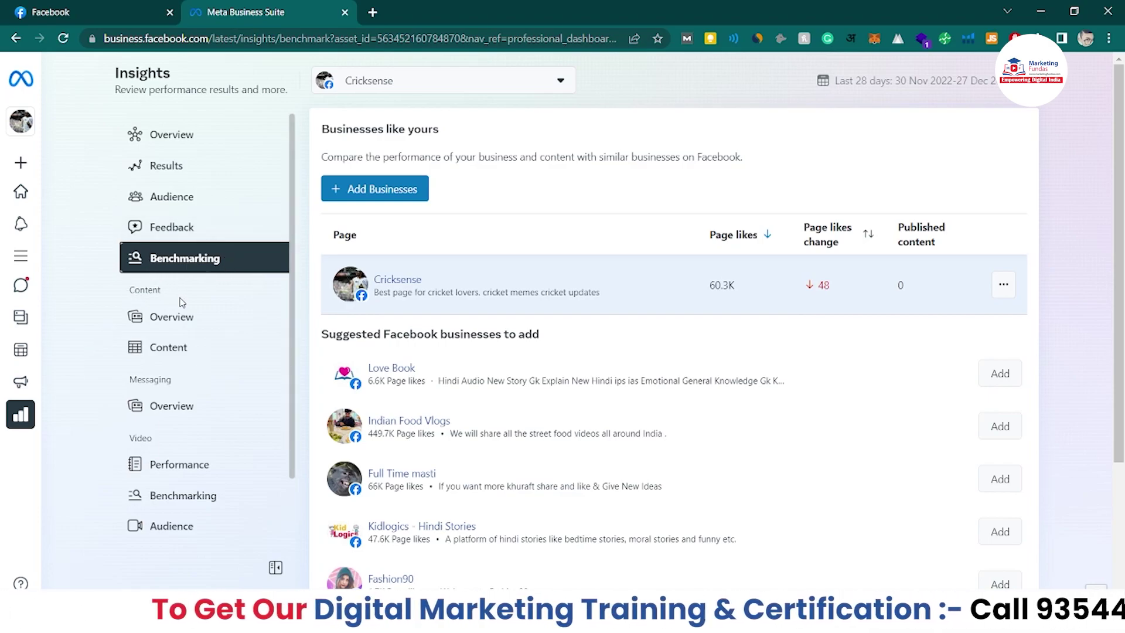
Step: Open the Content overview for Facebook posts and compare post reach for the last 90 days with the 90 days prior
click(209, 324)
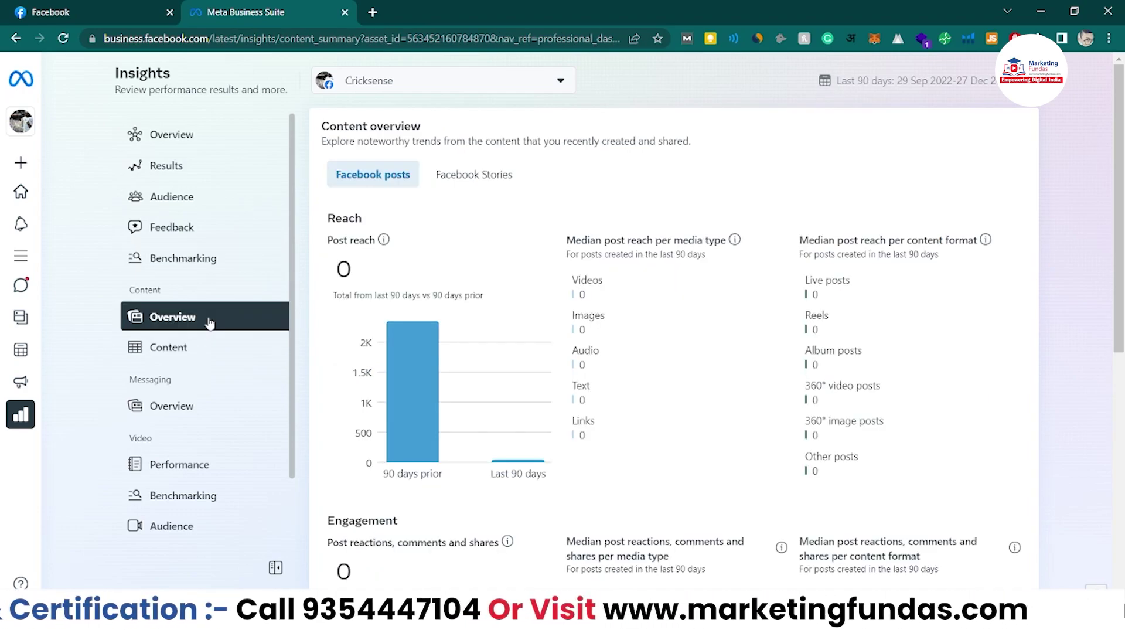
mouse_move(656, 330)
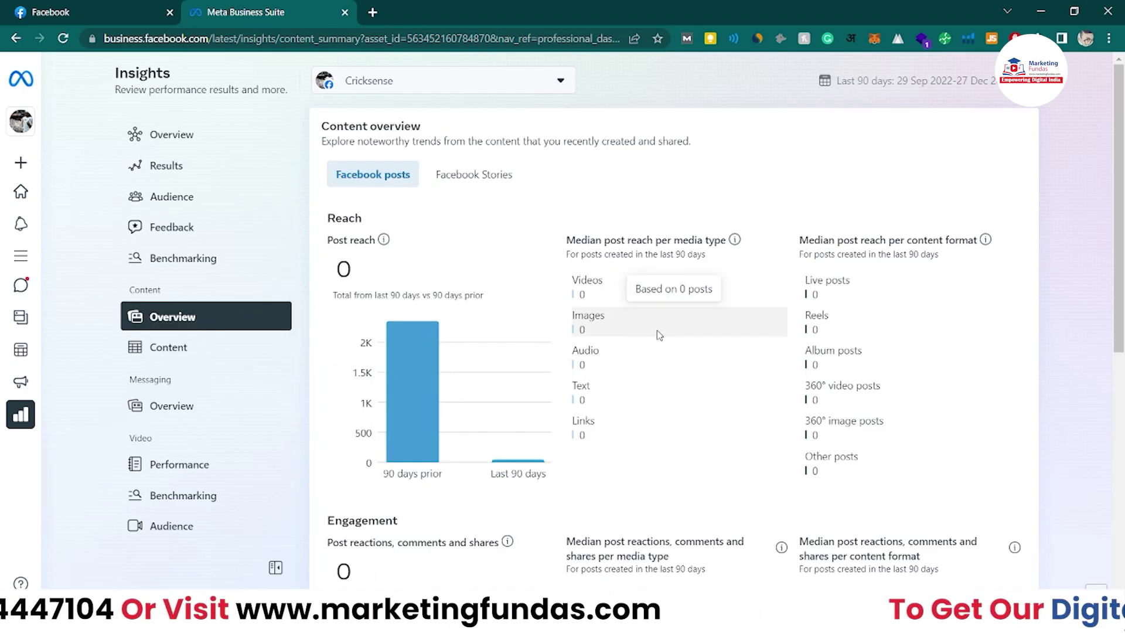
scroll(659, 335, down, 1)
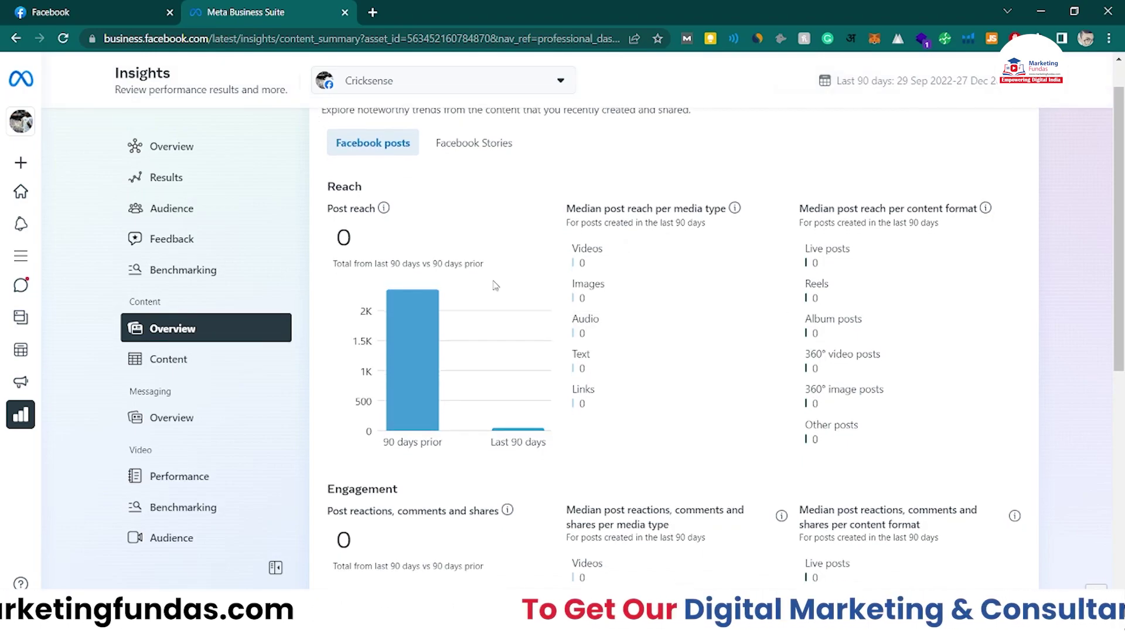
scroll(657, 392, up, 1)
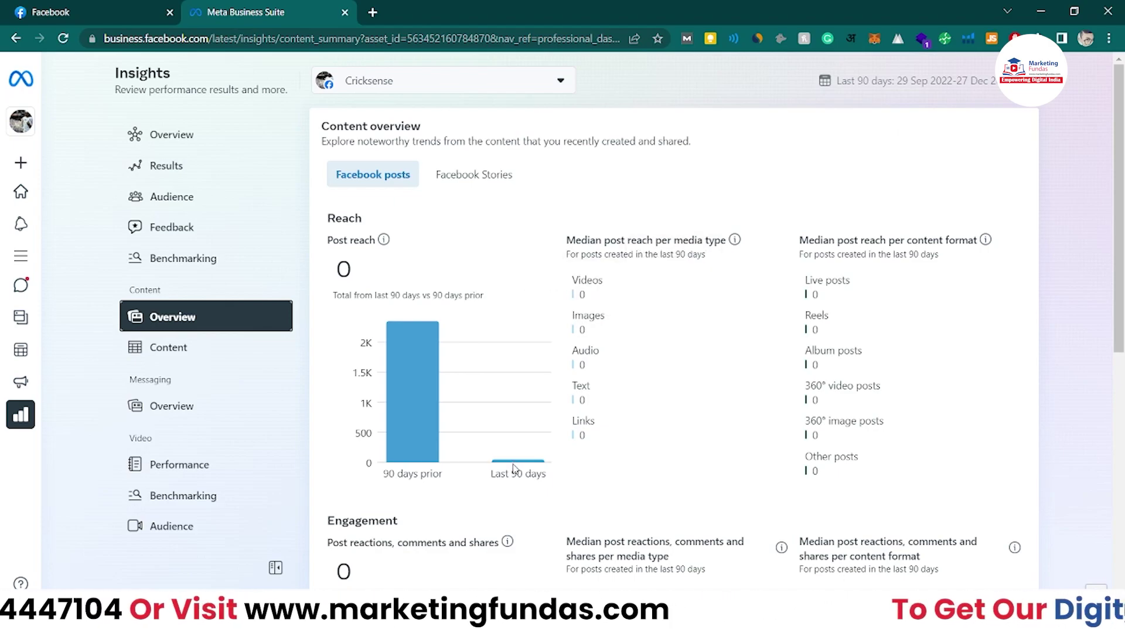
mouse_move(425, 399)
mouse_move(493, 450)
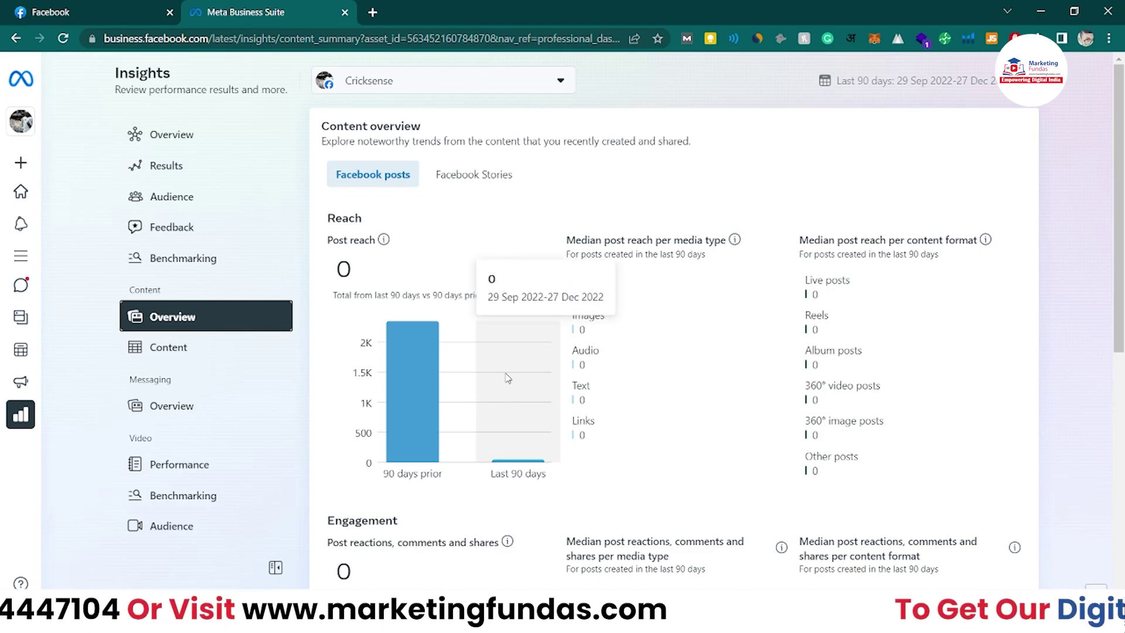
mouse_move(414, 370)
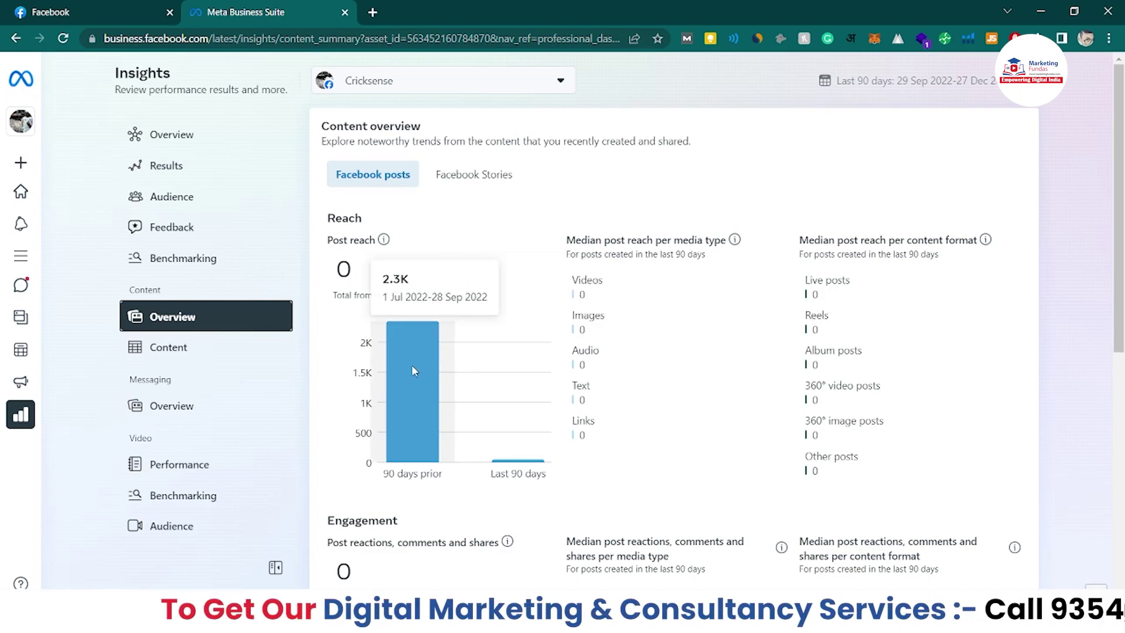
scroll(702, 359, down, 1)
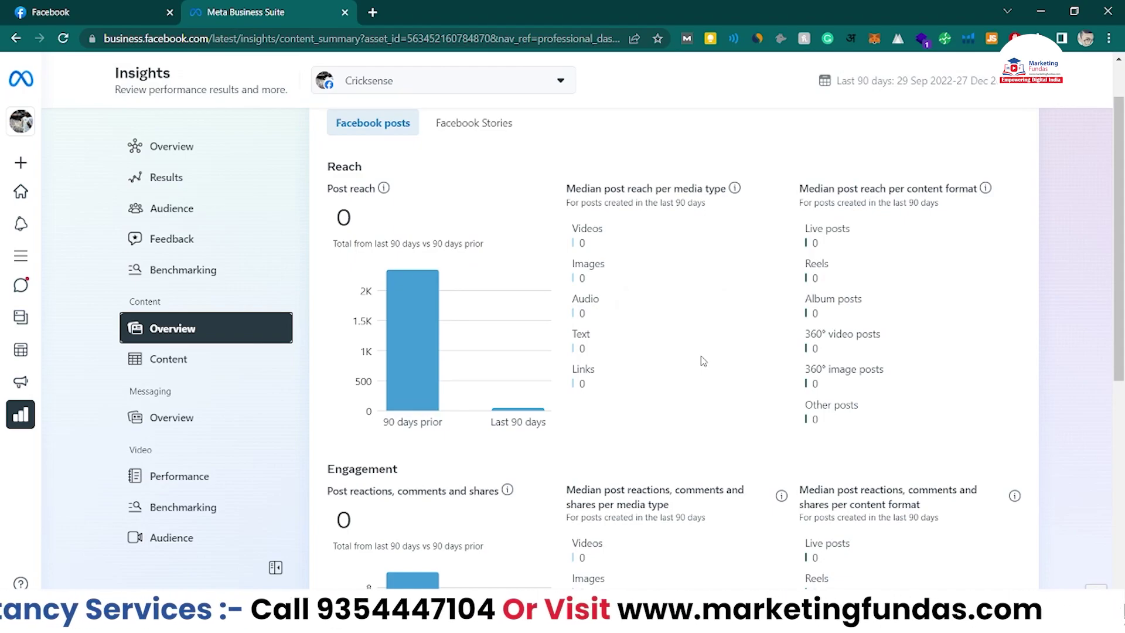
Step: Examine the Facebook posts' reach and engagement by media type and content format, plus the top-performing organic posts
scroll(702, 361, down, 2)
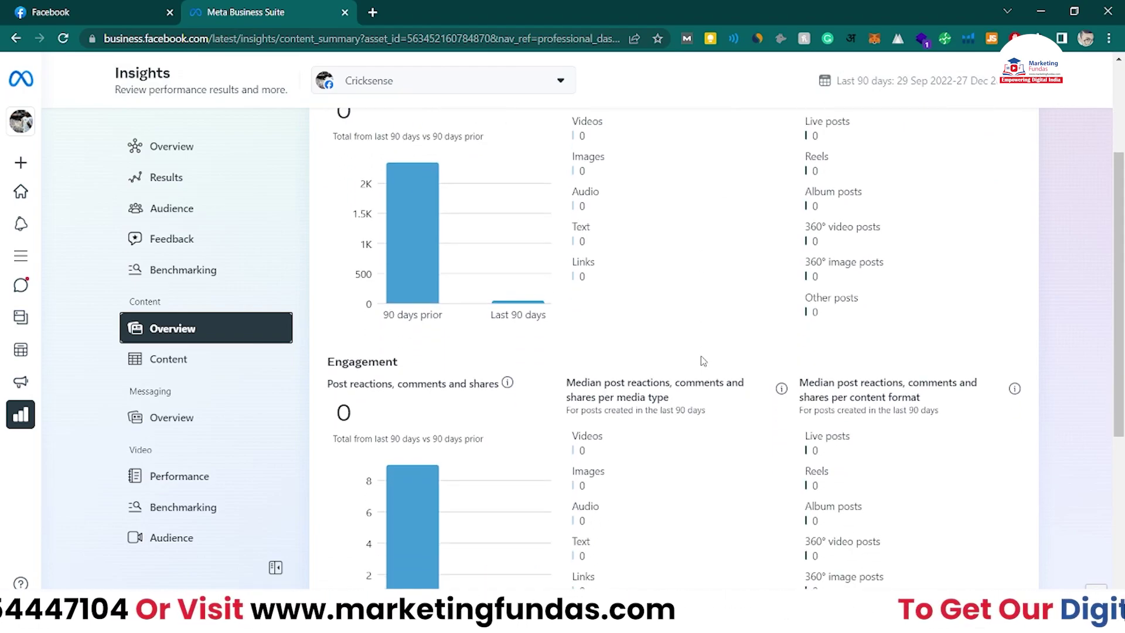
scroll(703, 361, up, 3)
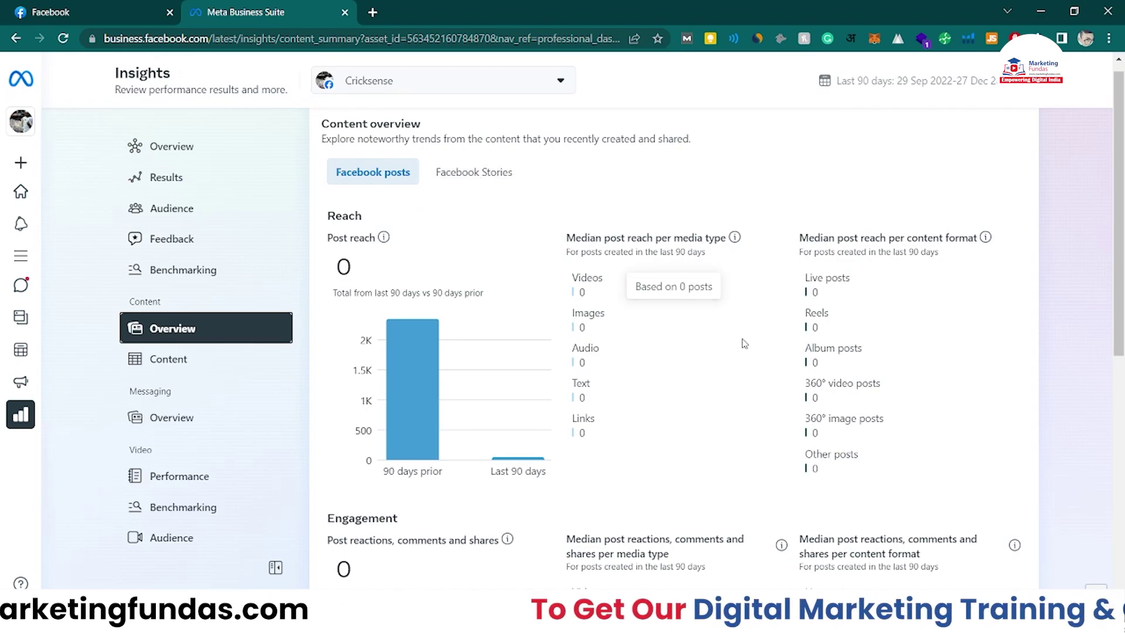
scroll(744, 344, down, 1)
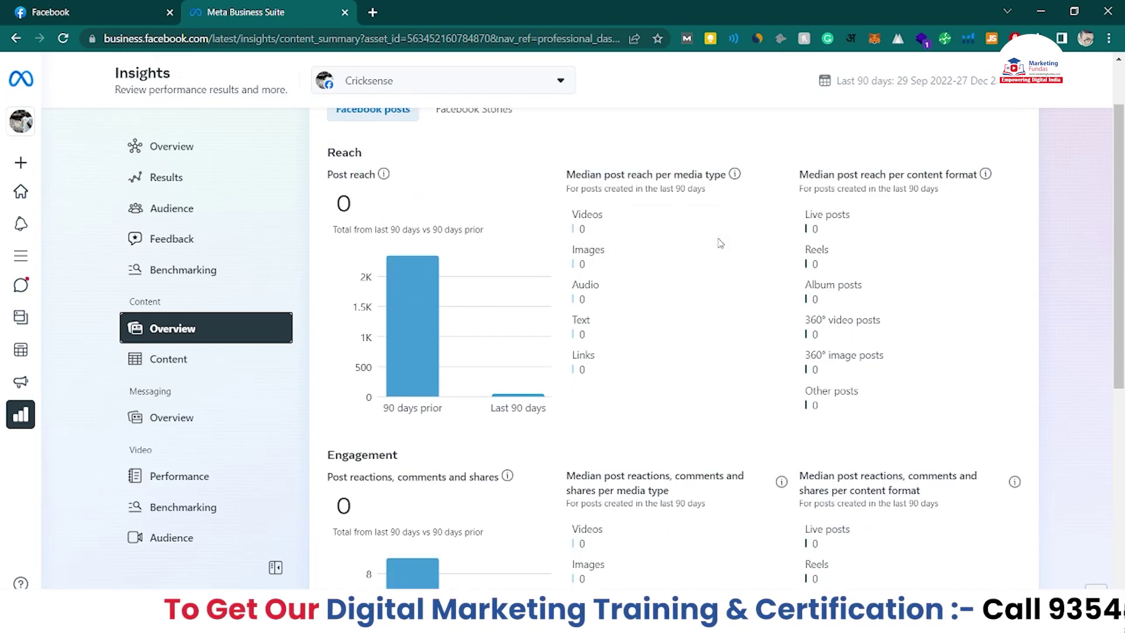
scroll(666, 369, down, 3)
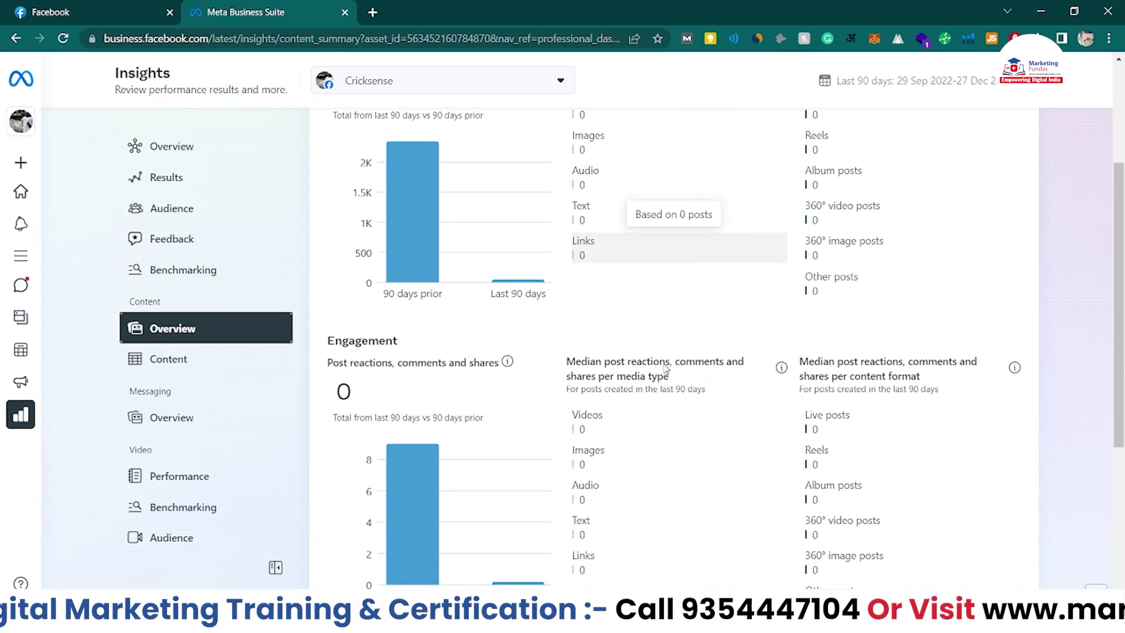
scroll(554, 345, down, 1)
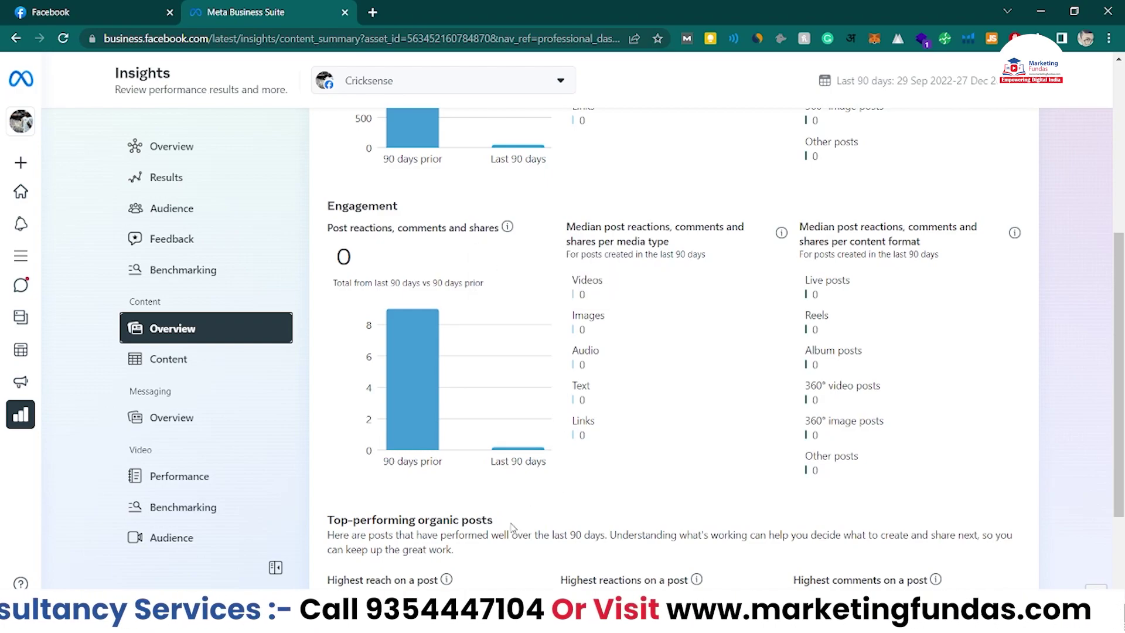
scroll(741, 513, up, 1)
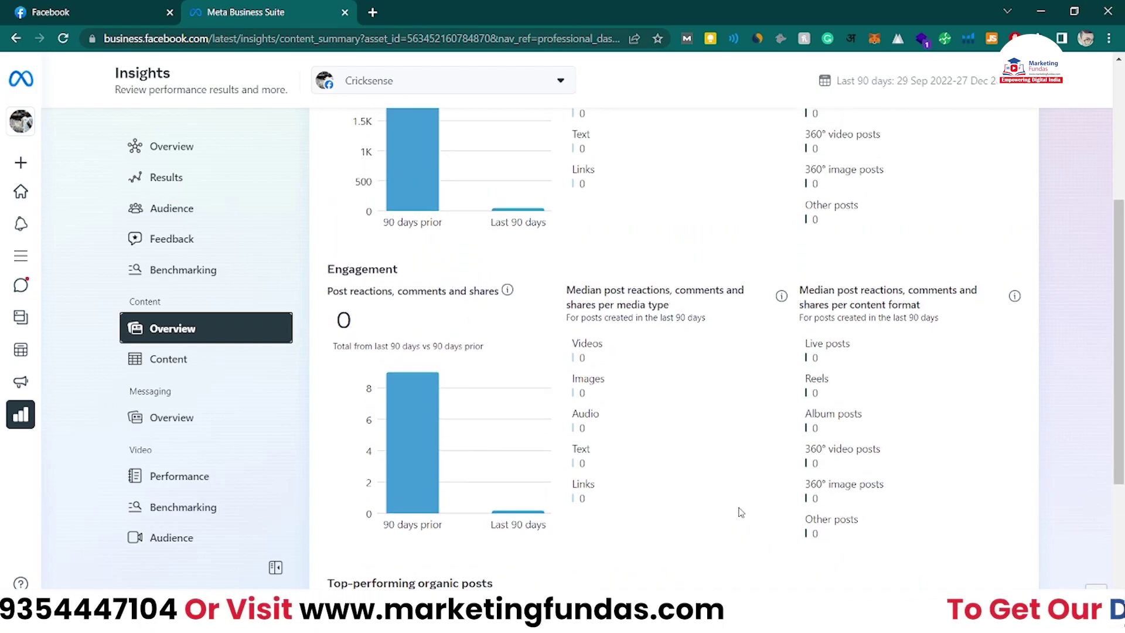
scroll(741, 513, down, 3)
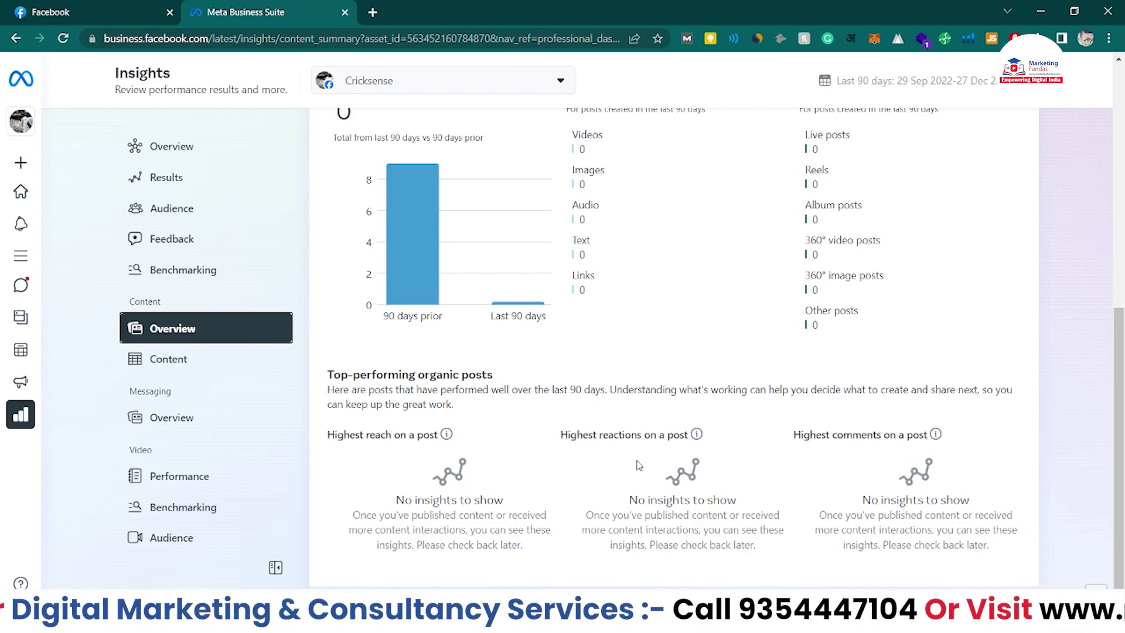
Step: Switch the Content overview to Facebook Stories and check story reach, engagement and top-performing organic stories
scroll(558, 381, up, 8)
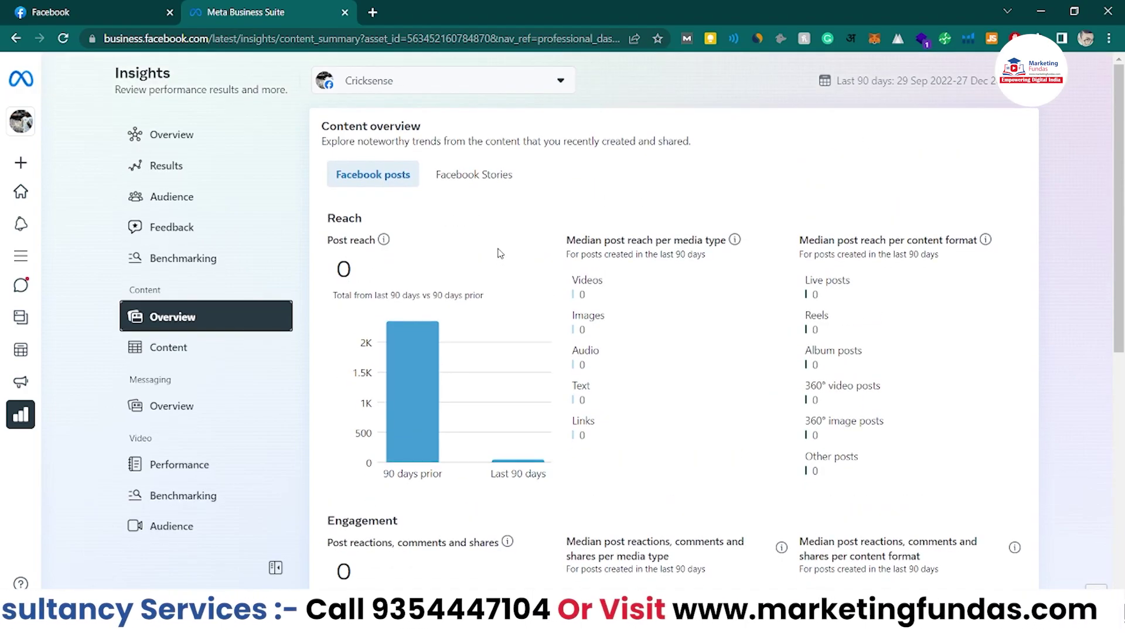
click(469, 176)
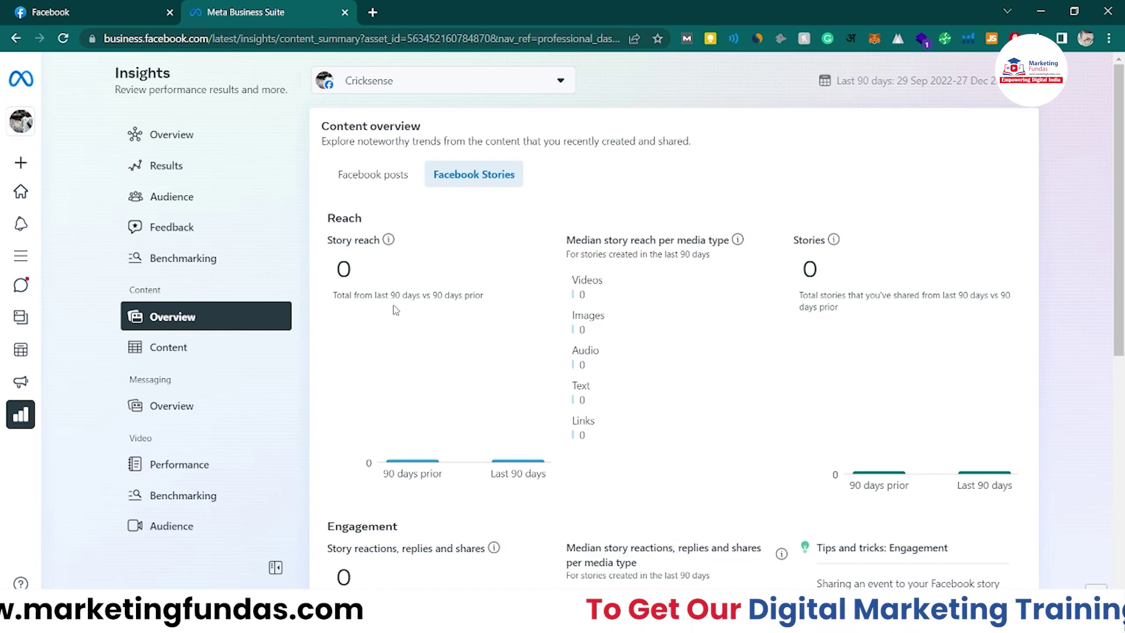
scroll(396, 311, down, 8)
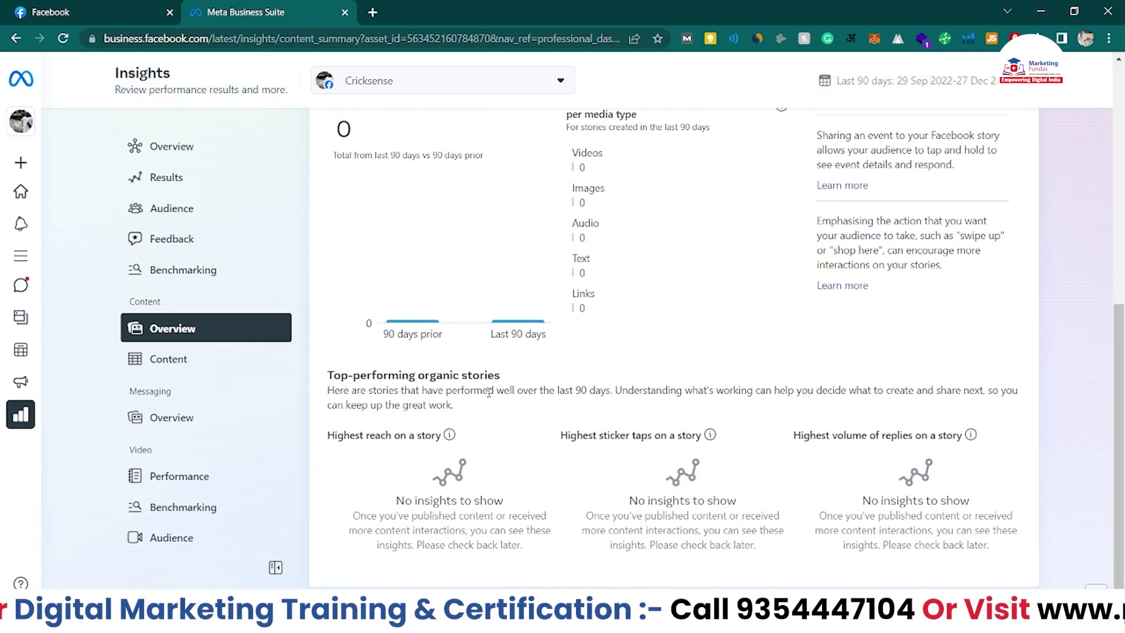
scroll(489, 392, up, 8)
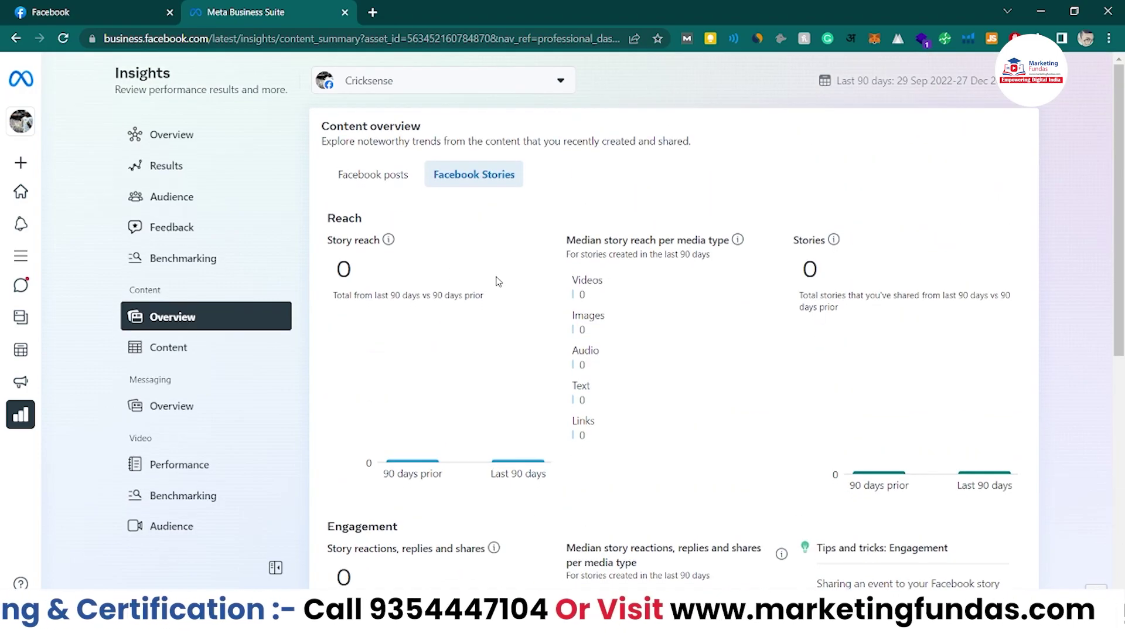
Step: Open the All content table and examine the reach and the likes and reactions of each recent post
click(169, 345)
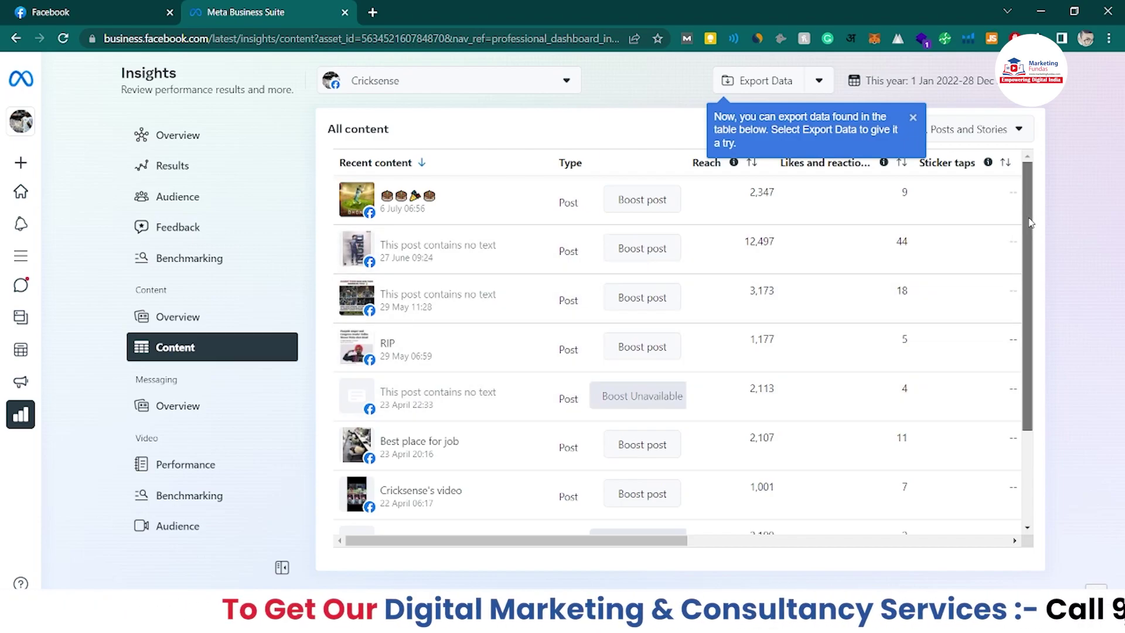
scroll(1031, 246, down, 1)
scroll(1032, 288, down, 3)
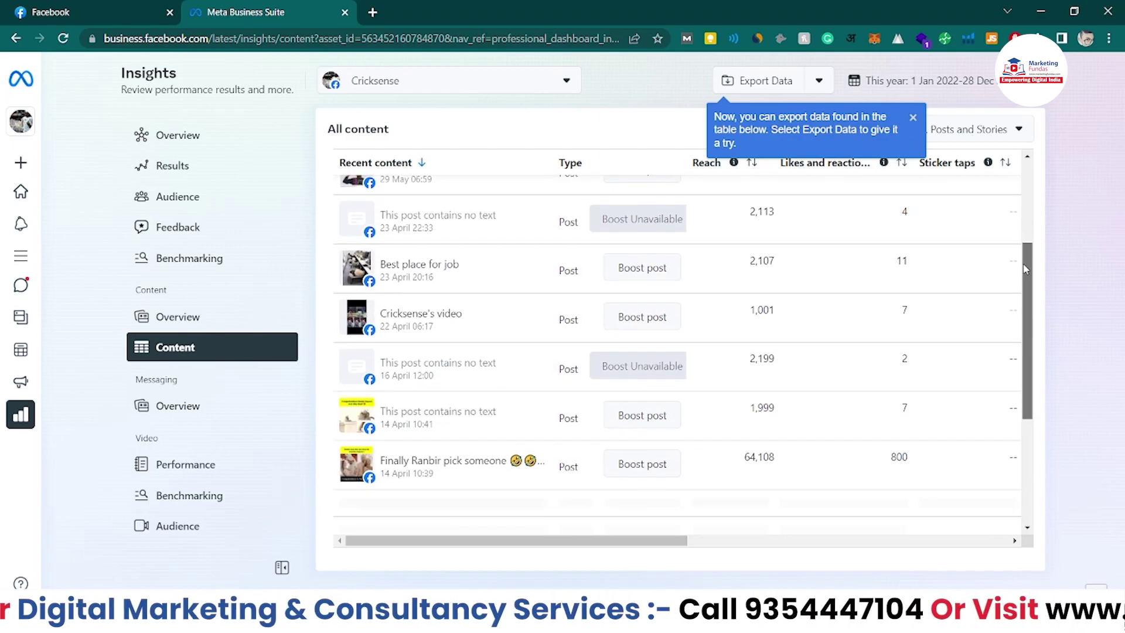
scroll(1023, 263, up, 2)
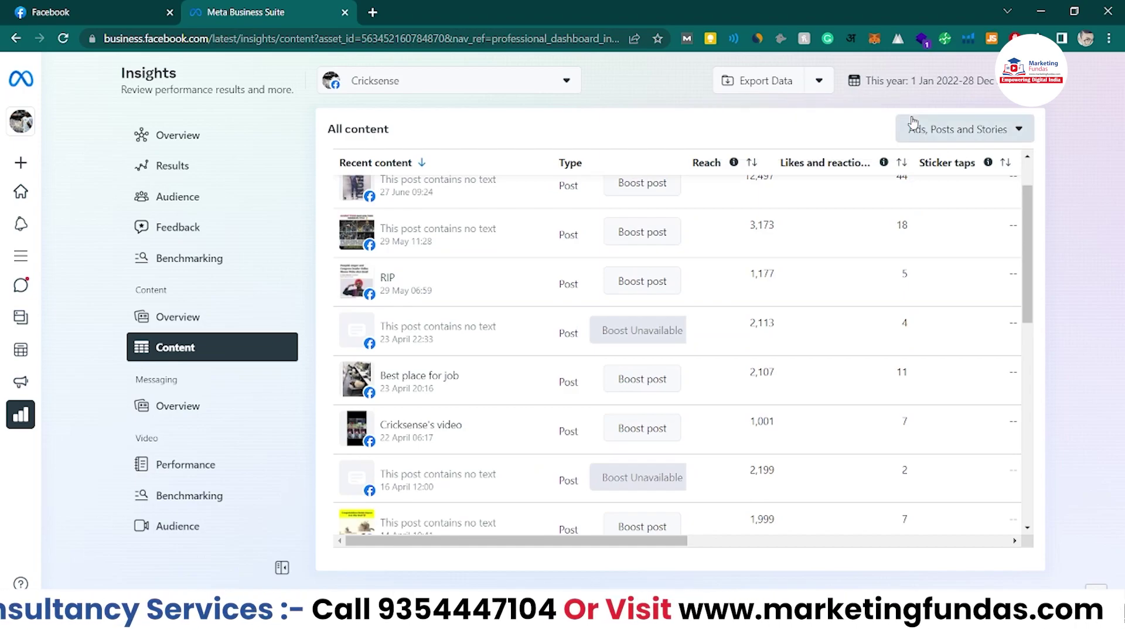
scroll(1025, 234, up, 1)
scroll(1029, 230, up, 1)
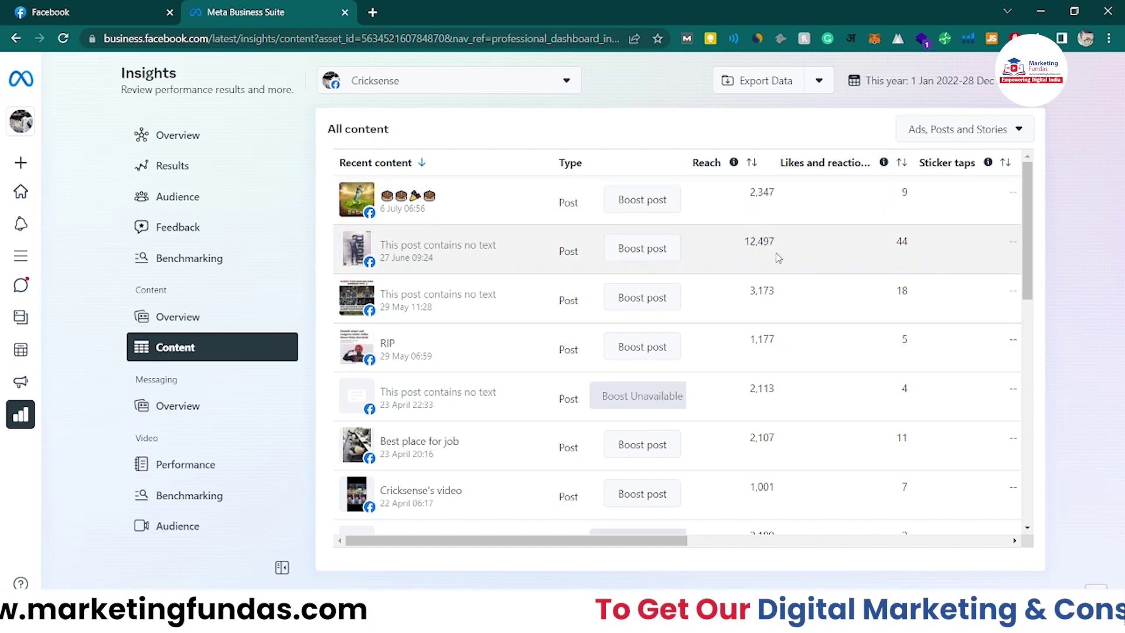
scroll(777, 258, down, 2)
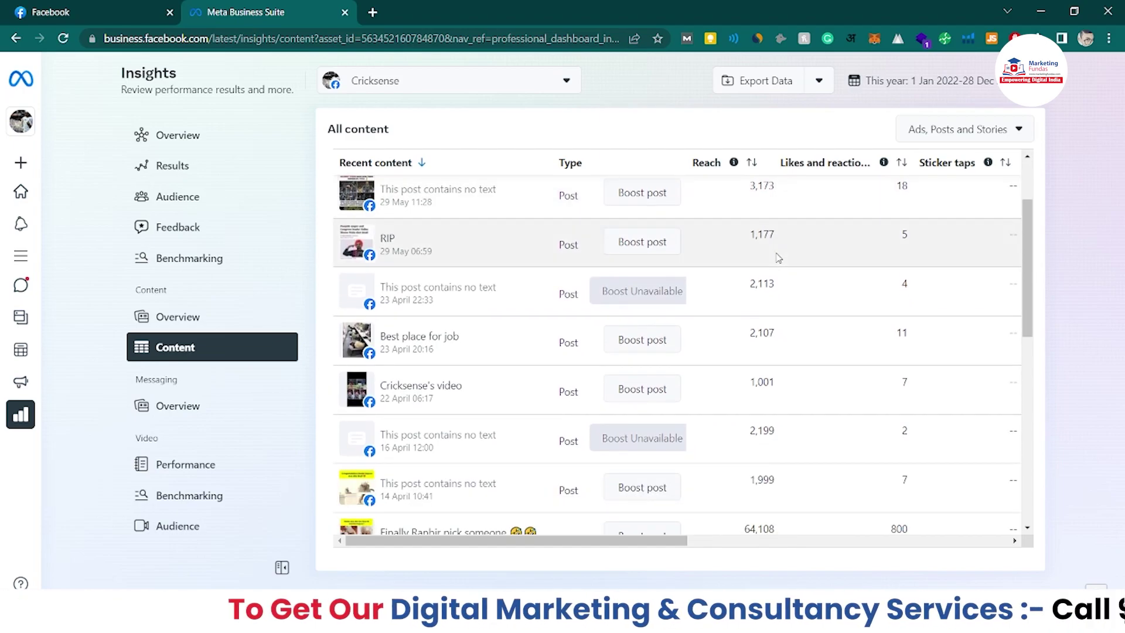
scroll(778, 257, down, 8)
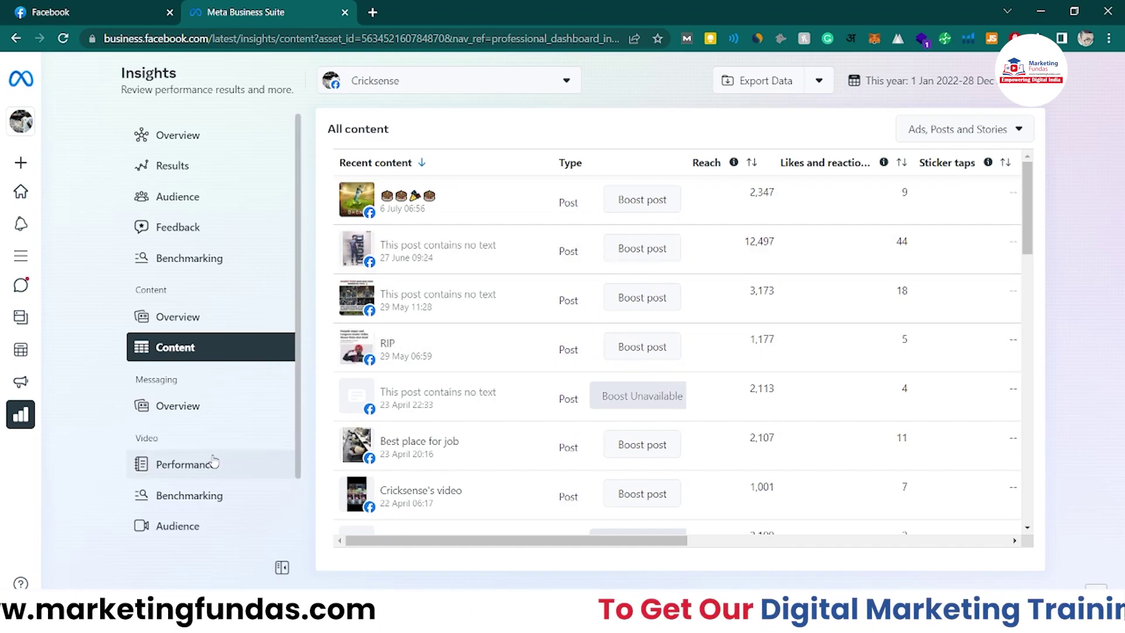
Step: Open the Messaging overview, dismiss its introduction, and check messaging performance, responsiveness and messaging ads
click(201, 406)
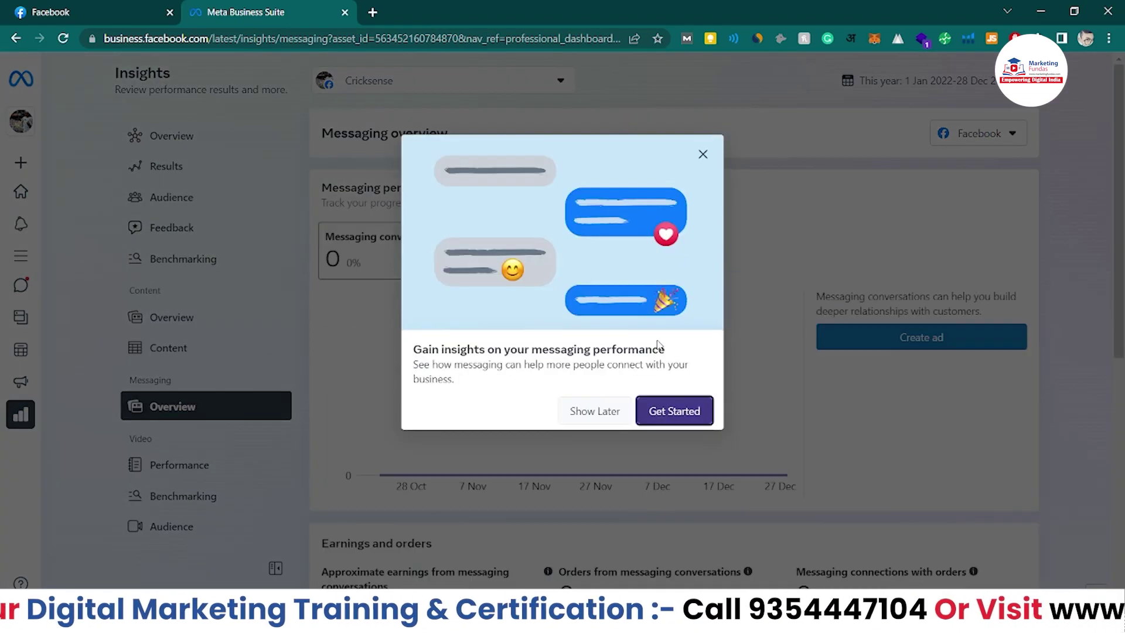
click(703, 154)
scroll(595, 294, down, 1)
scroll(595, 294, up, 1)
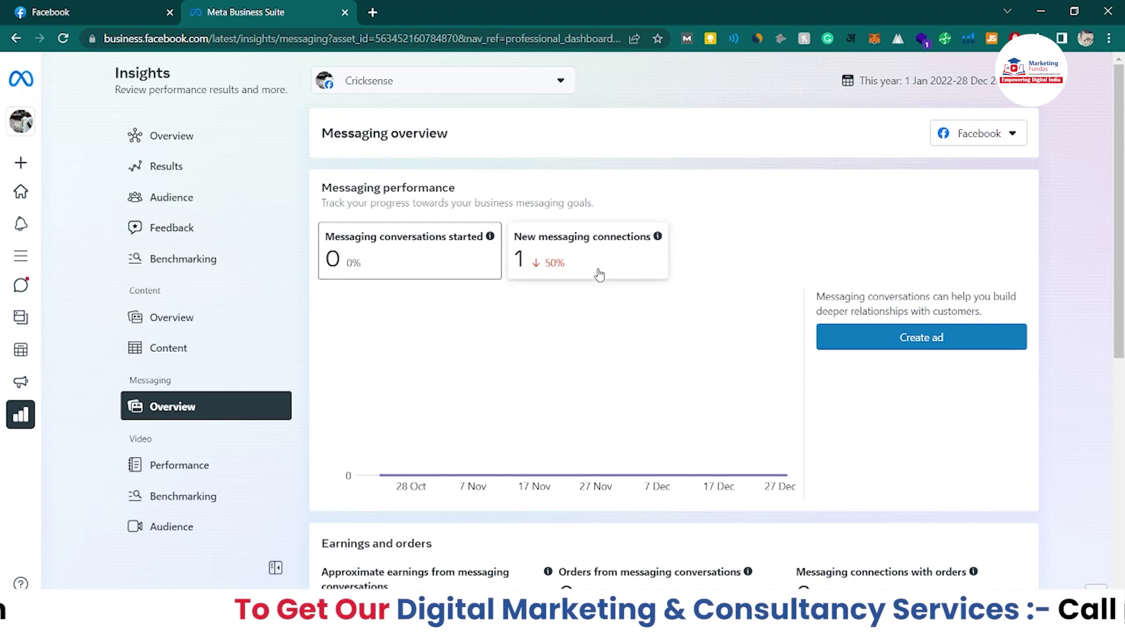
scroll(526, 261, down, 6)
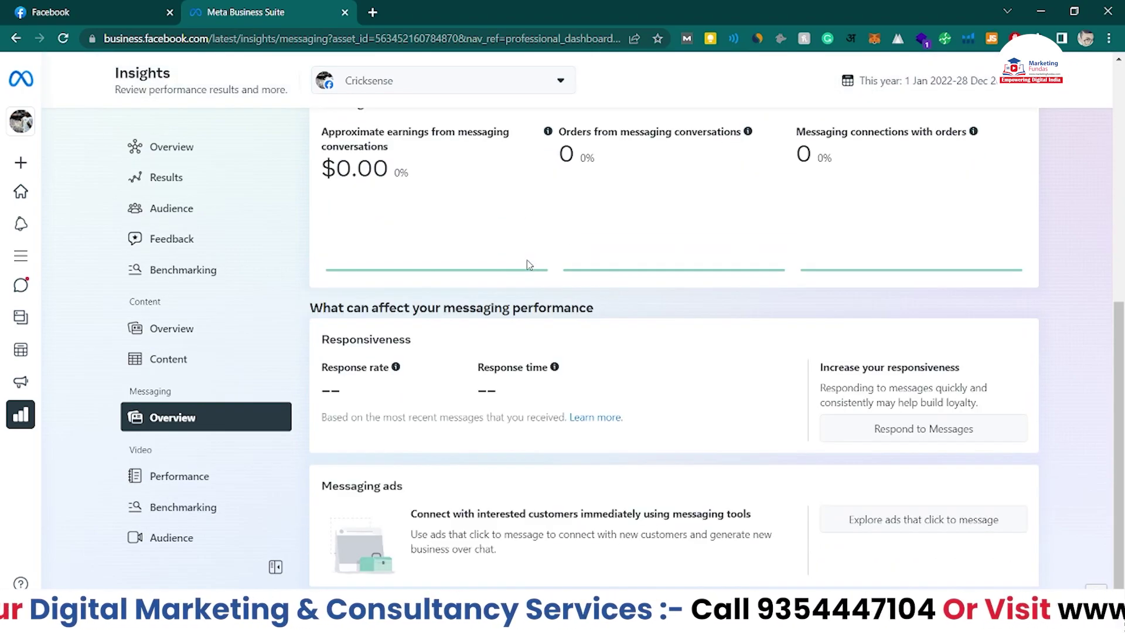
scroll(526, 265, up, 6)
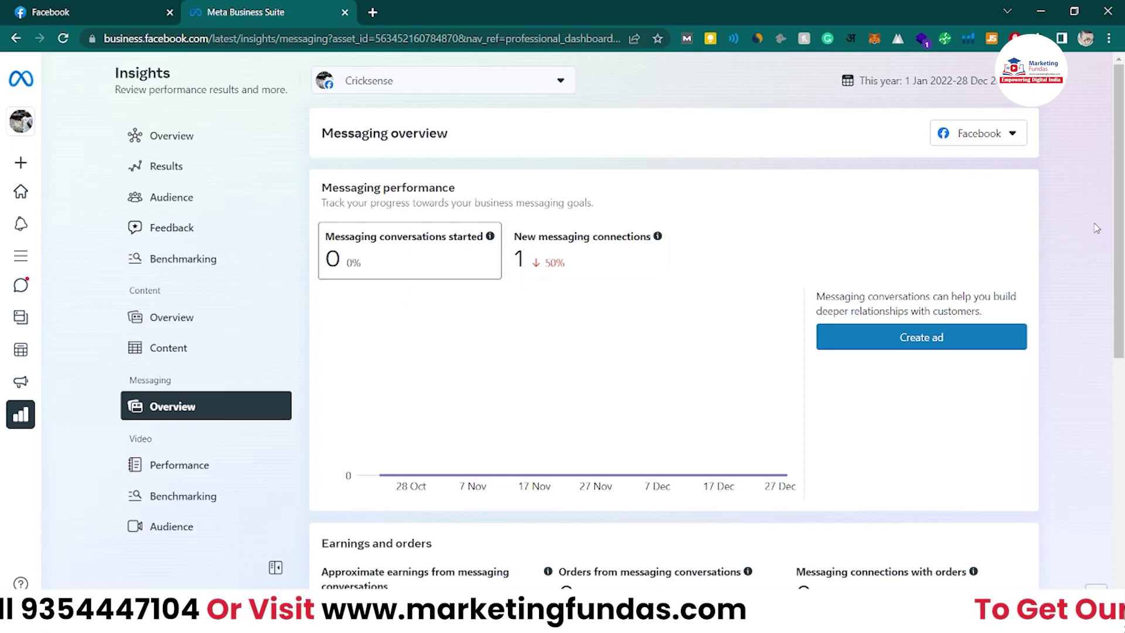
Step: Check the messaging Earnings and orders, including the comparison period for orders from messaging conversations
scroll(1095, 228, down, 3)
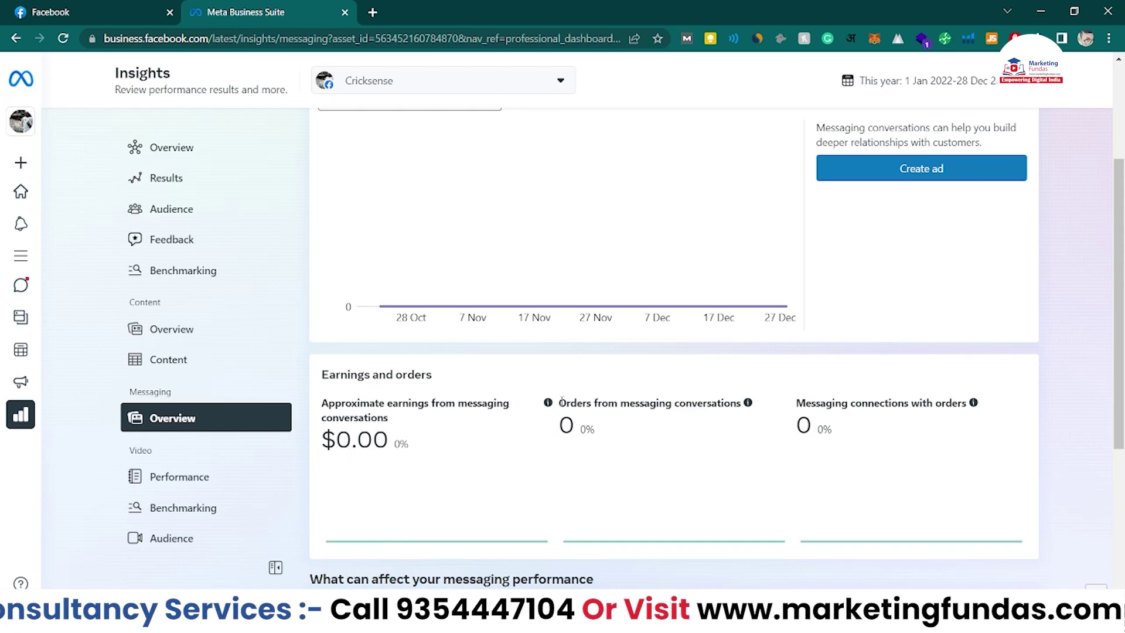
drag(562, 402, 587, 421)
drag(589, 404, 707, 424)
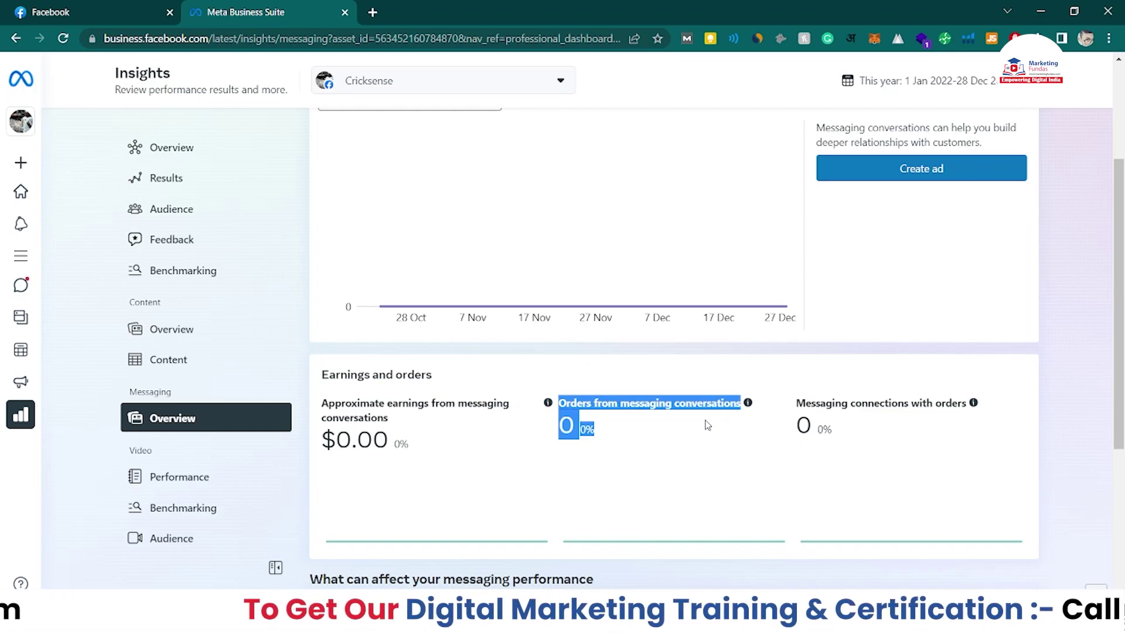
mouse_move(587, 429)
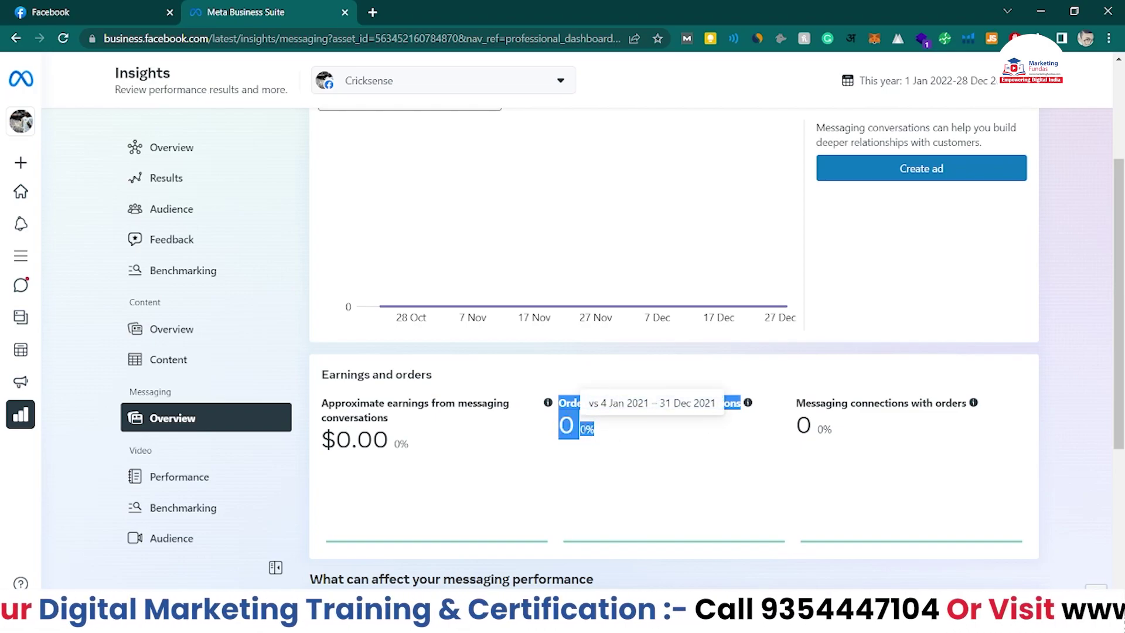
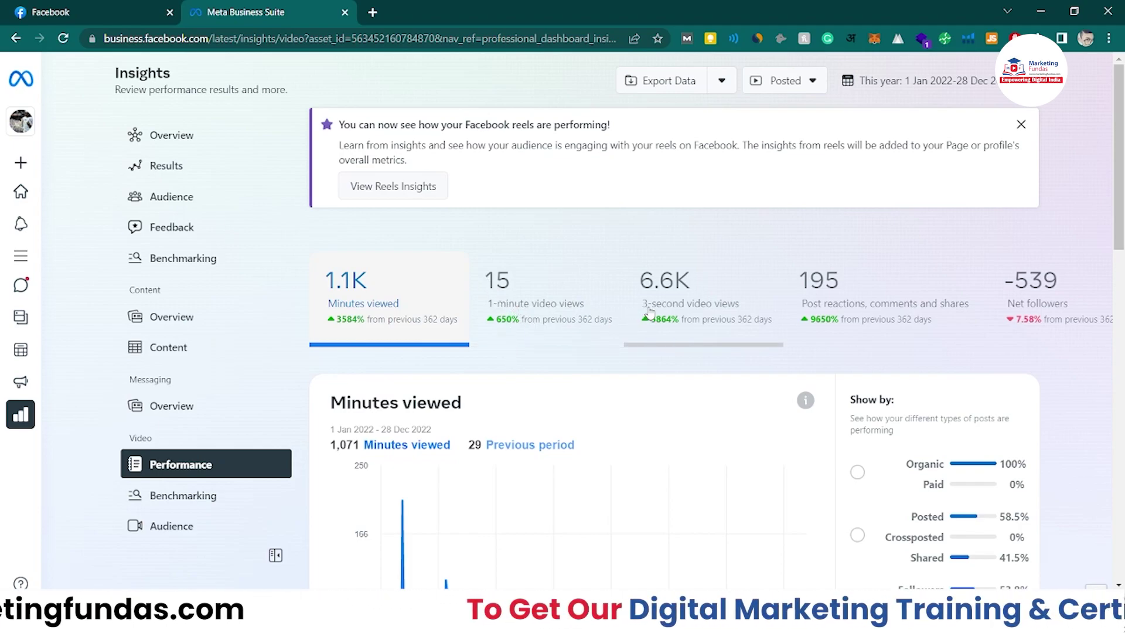
Step: Examine the Video Performance metrics for this year, including video views, net followers and the Minutes viewed chart
mouse_move(651, 313)
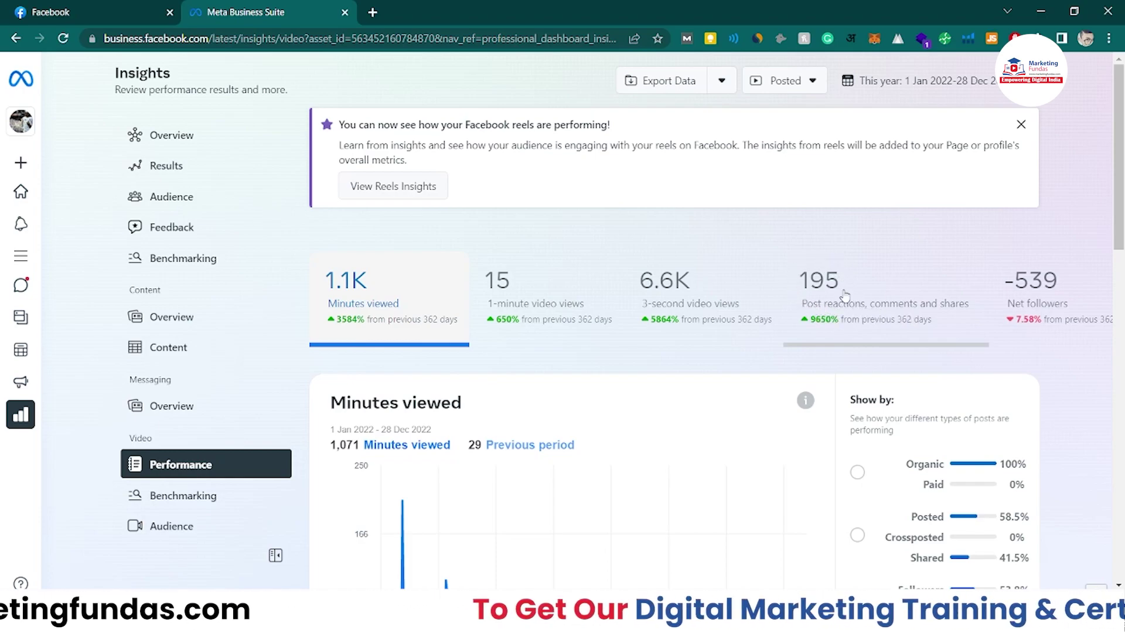
scroll(849, 296, down, 1)
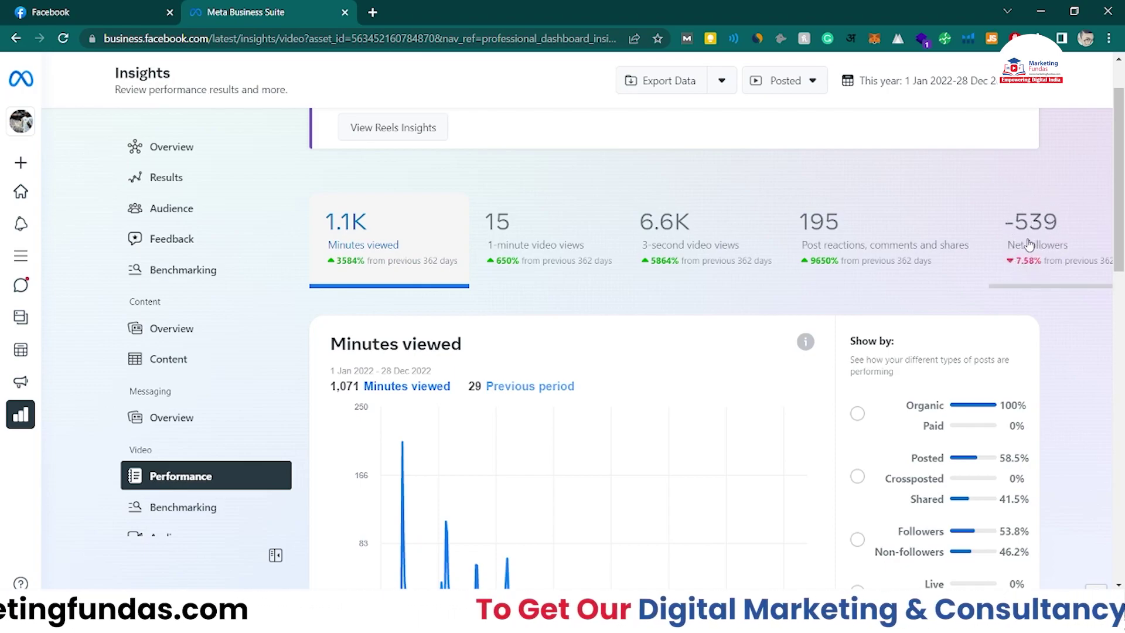
scroll(1098, 270, down, 1)
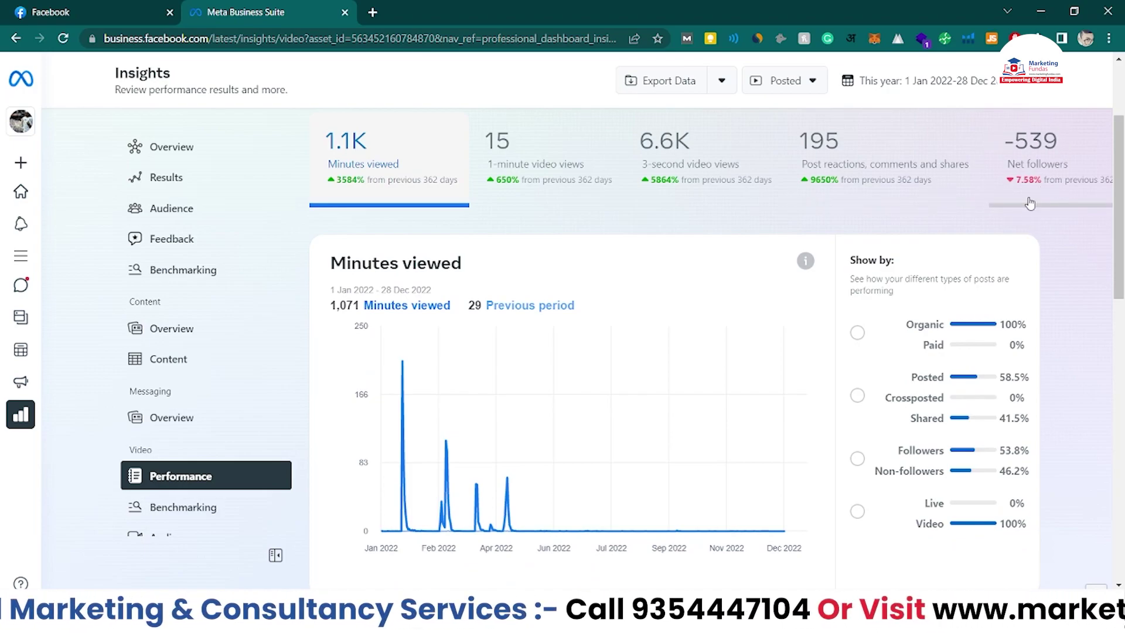
scroll(918, 215, up, 1)
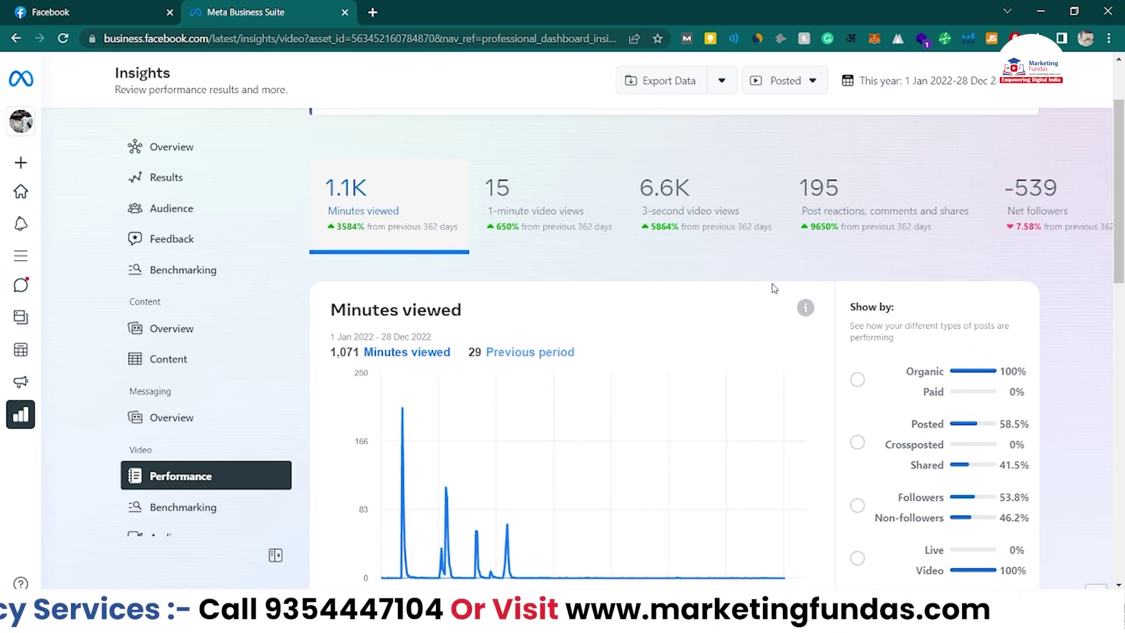
scroll(771, 289, down, 1)
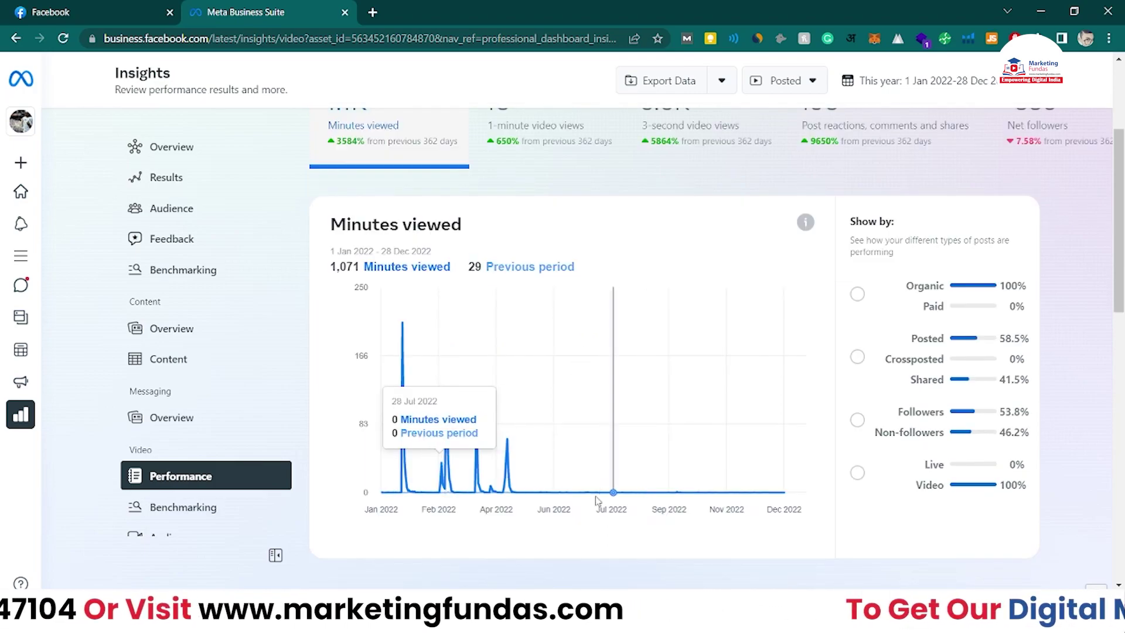
Step: Review the Top performers video list, comparing each video's minutes viewed and 1-minute video views
scroll(758, 344, down, 5)
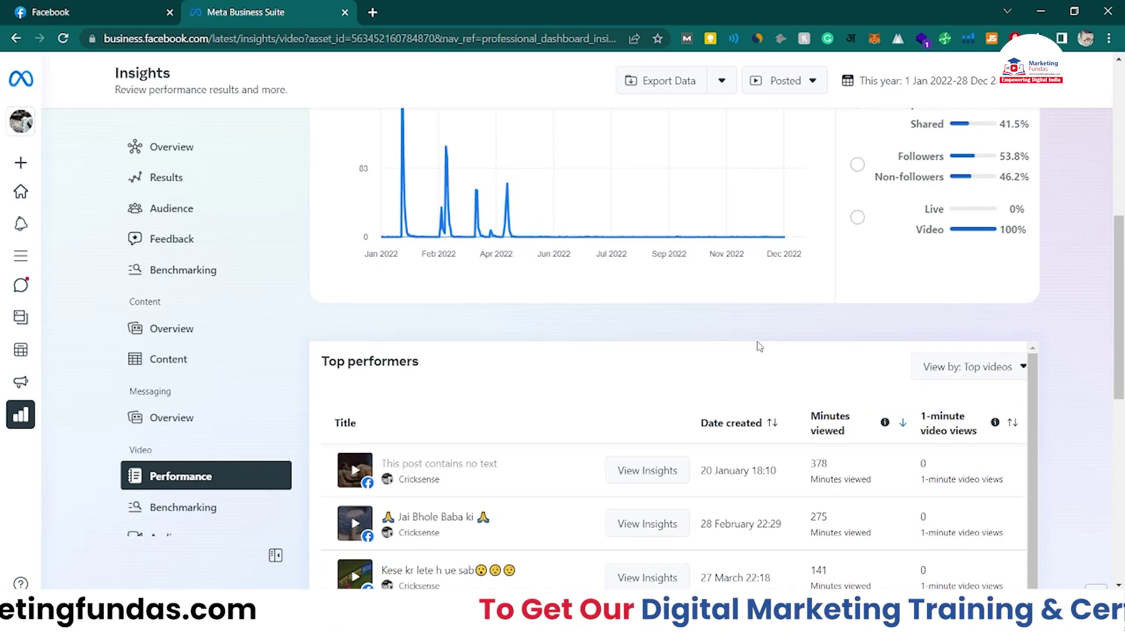
scroll(758, 344, down, 3)
scroll(759, 345, down, 1)
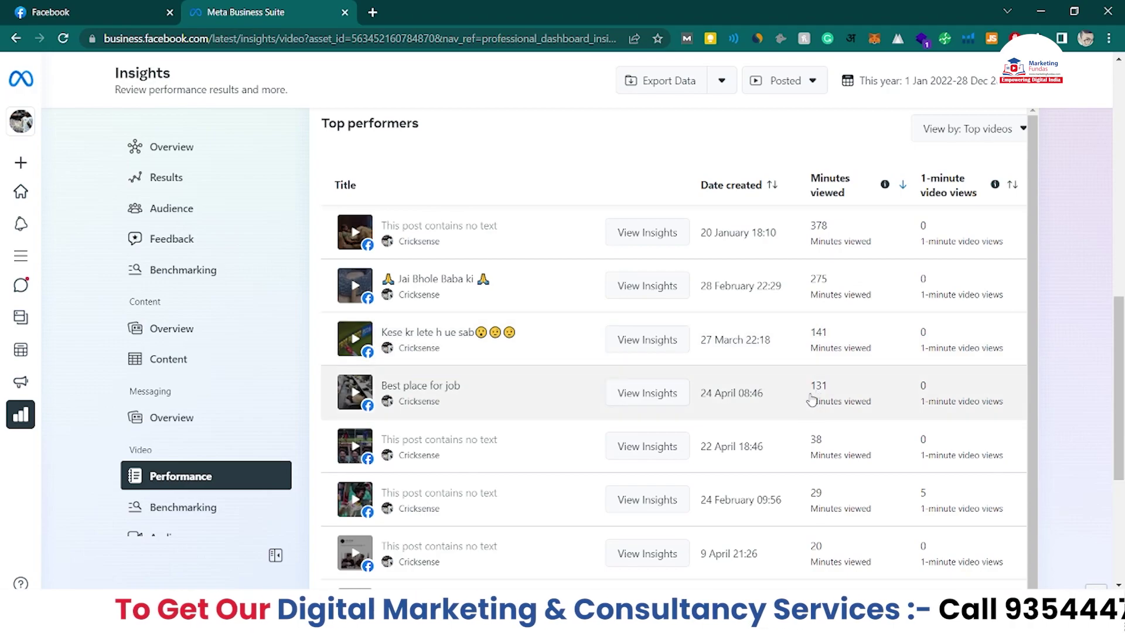
scroll(811, 399, down, 1)
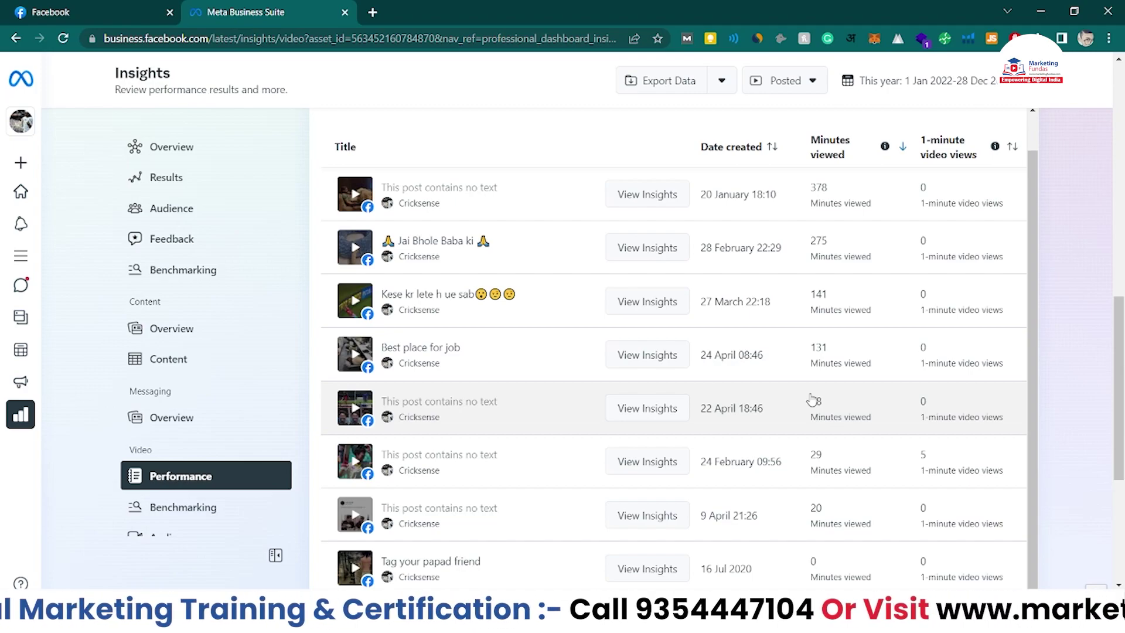
scroll(826, 477, down, 5)
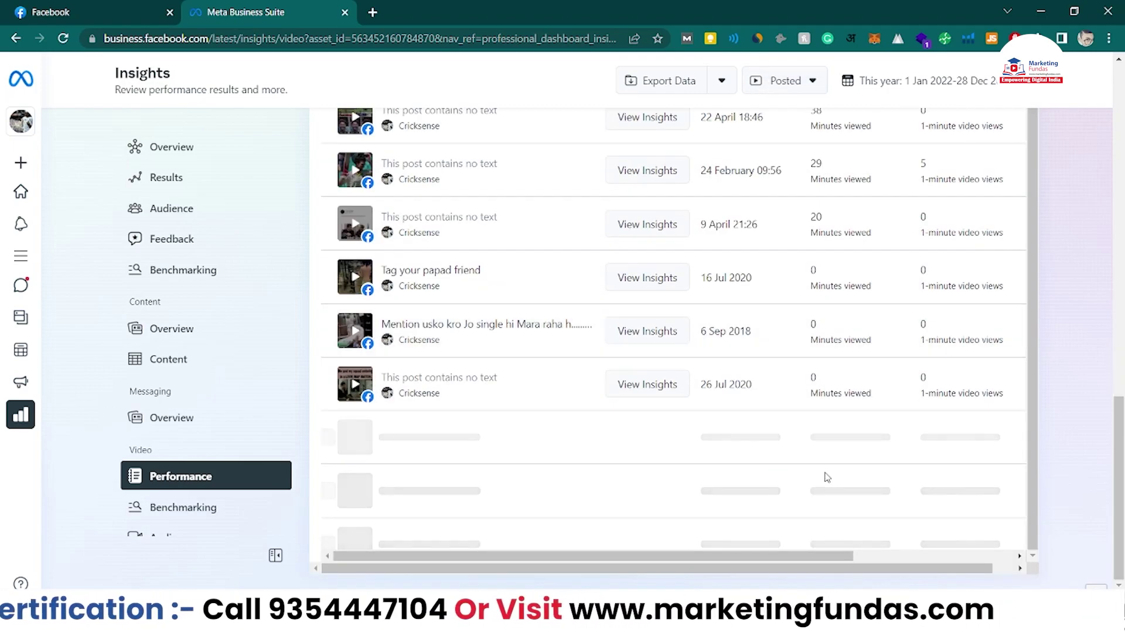
scroll(221, 437, down, 2)
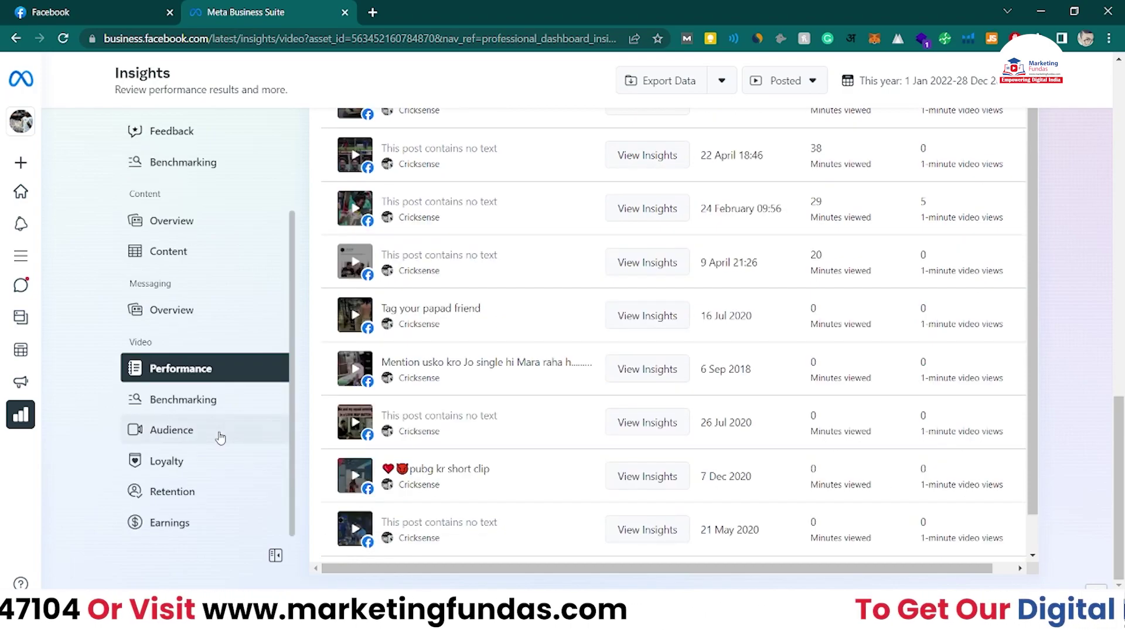
Step: Open the video Benchmarking insights and review the Page category comparison, the performance comparison metrics and the 3-second video views chart
click(181, 404)
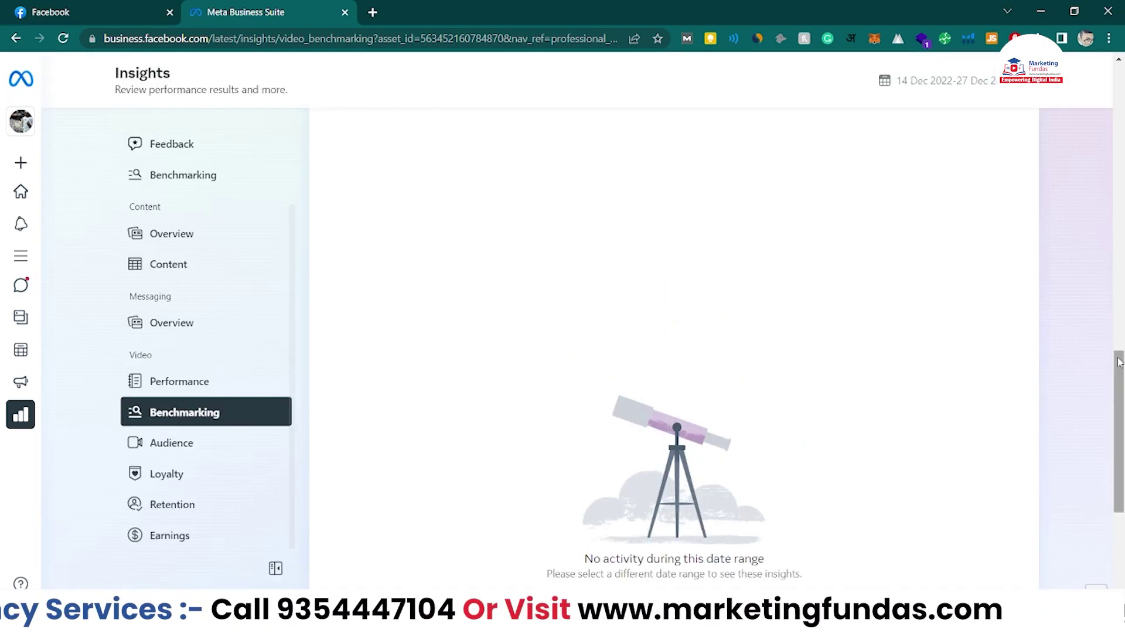
scroll(1096, 129, up, 5)
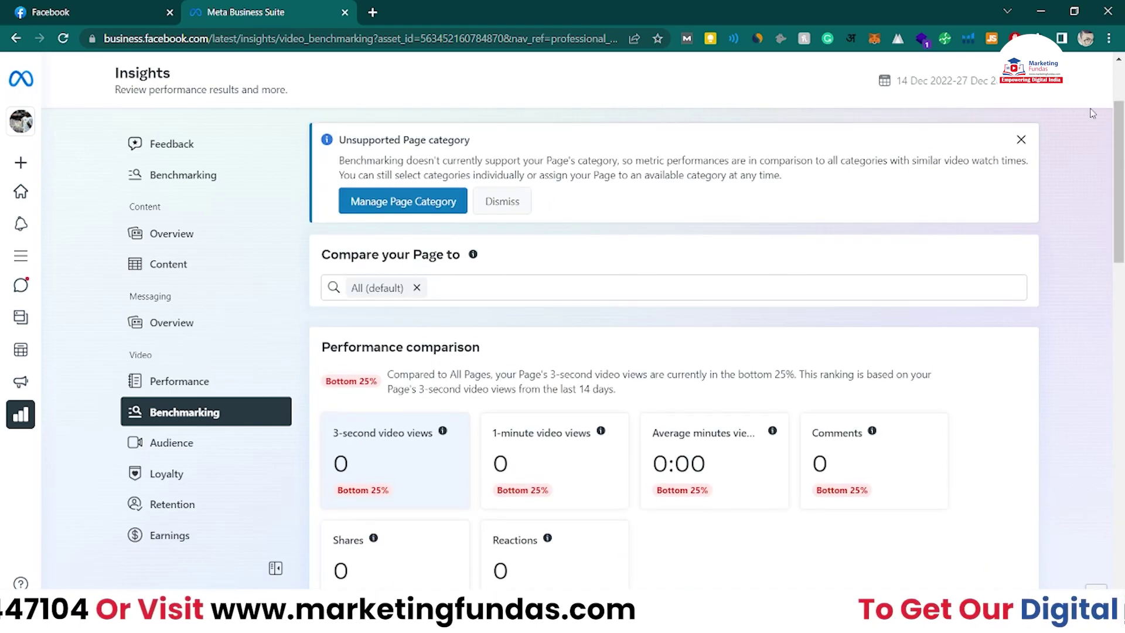
drag(1122, 123, 1122, 103)
scroll(585, 341, down, 9)
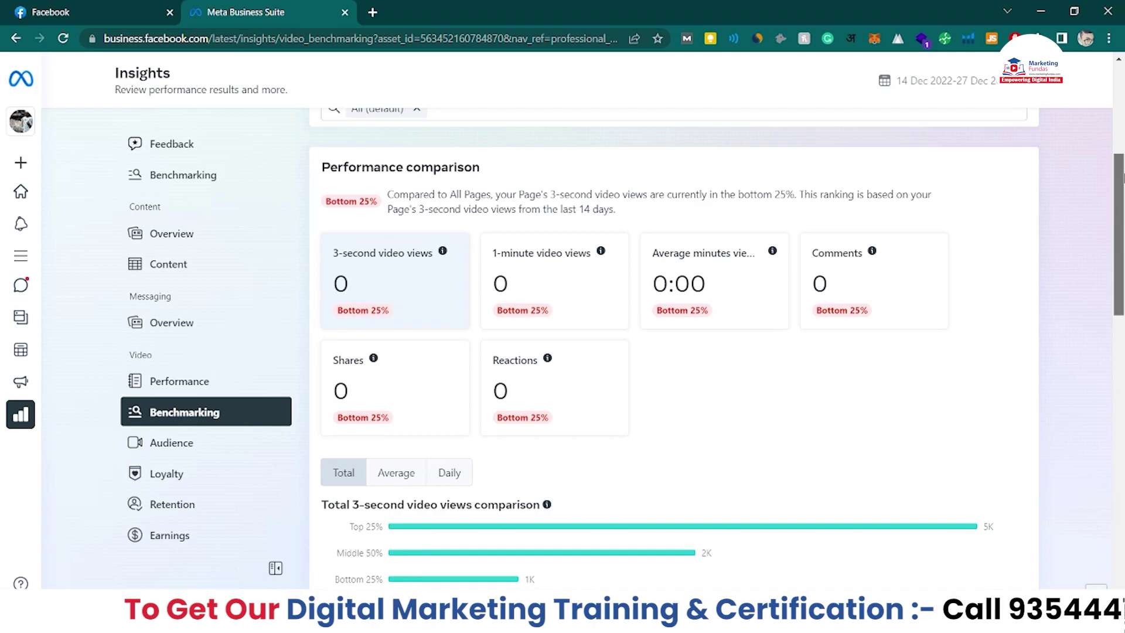
Step: Review the video Audience overview and trends, and check the Loyalty insights for follower activity and top videos by returning viewers
click(160, 443)
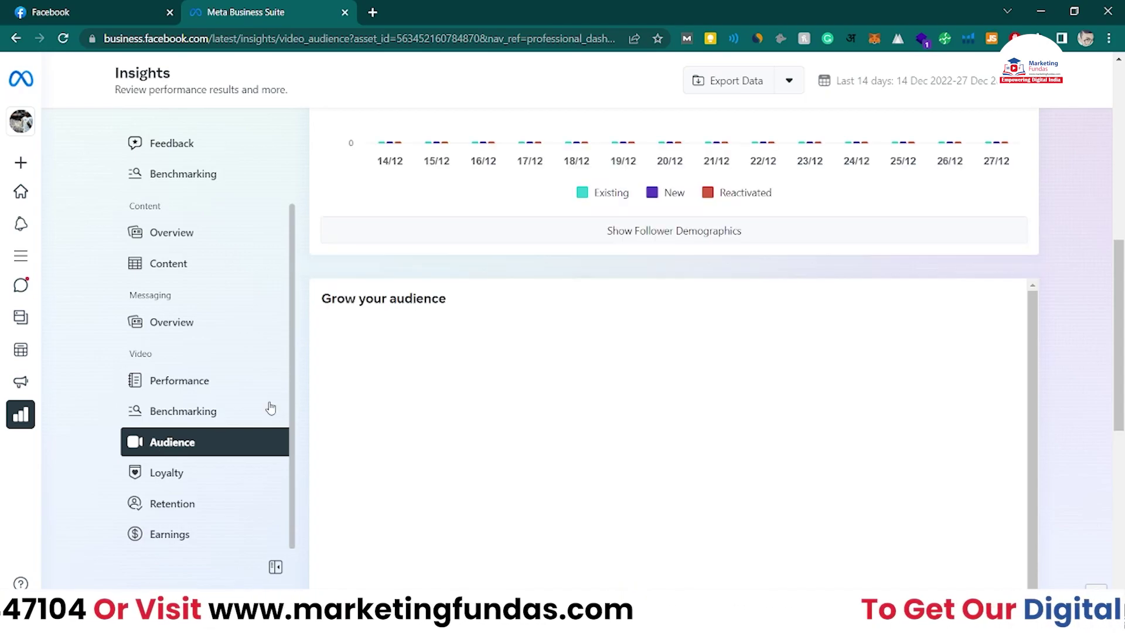
scroll(444, 354, up, 5)
scroll(445, 356, up, 3)
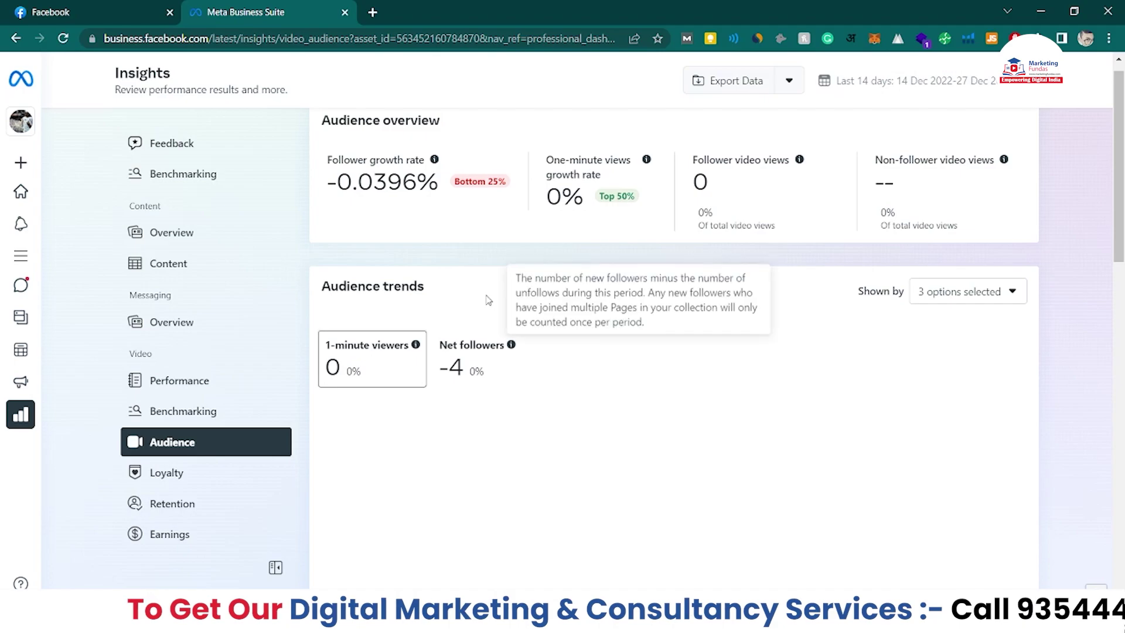
mouse_move(429, 417)
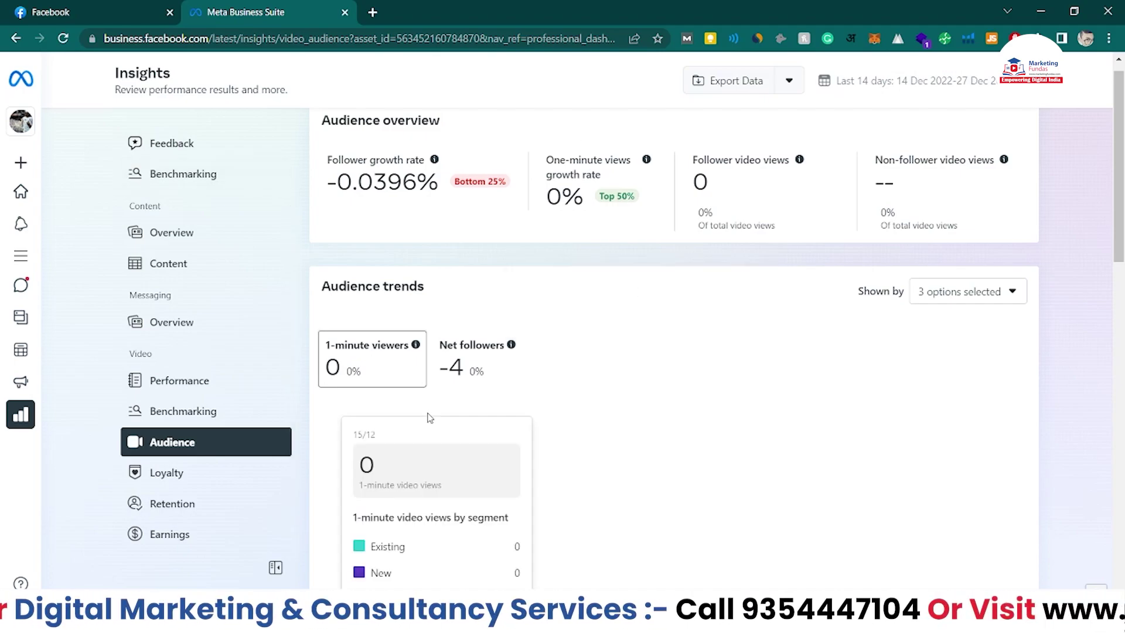
click(171, 476)
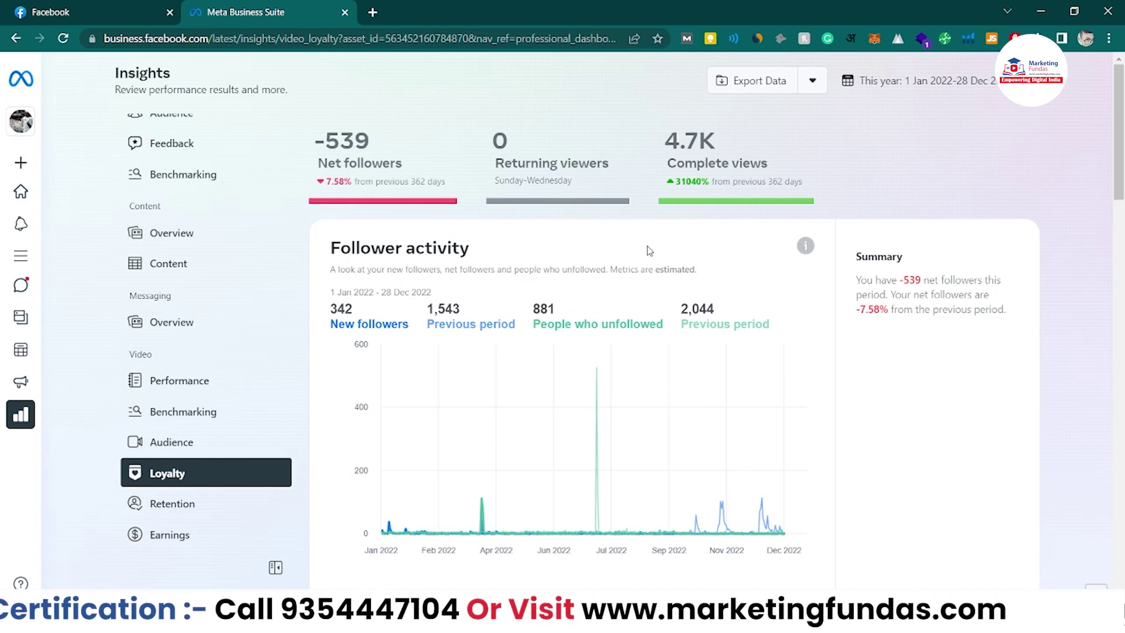
scroll(612, 351, down, 10)
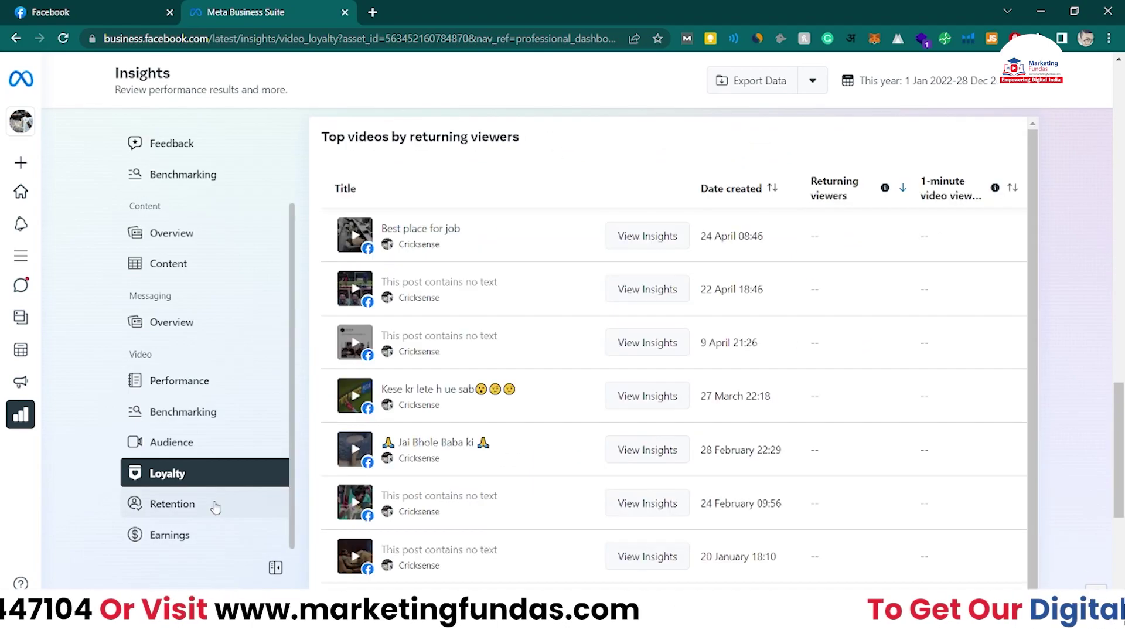
Step: Open the video Retention insights and read what the Recommendations, Followers and Shares traffic sources mean, dismissing each explanation
click(215, 508)
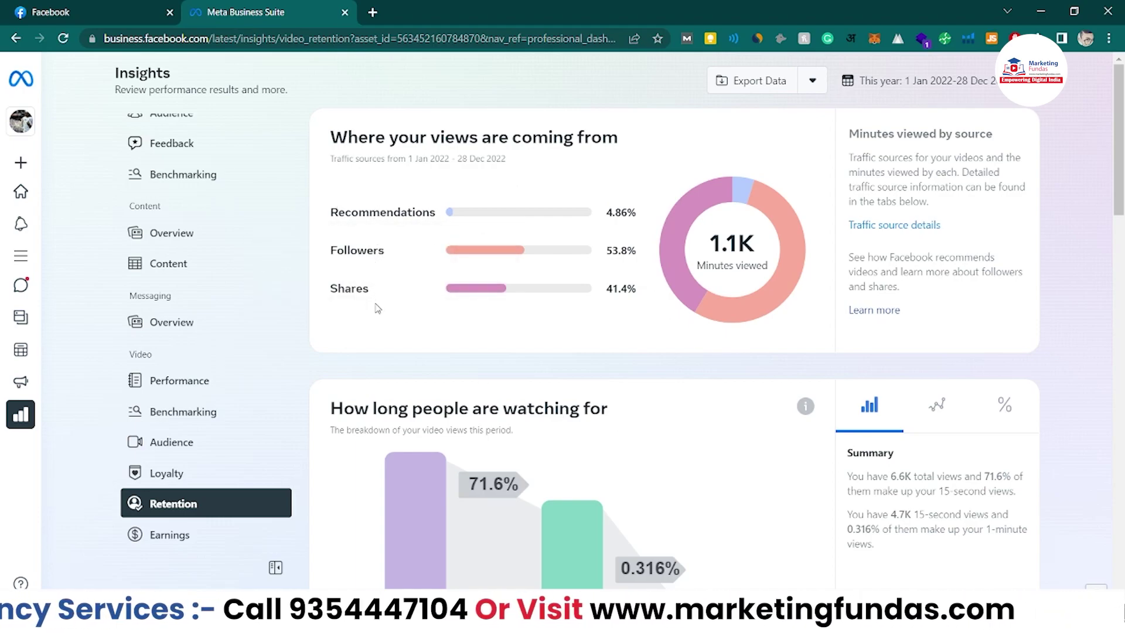
mouse_move(445, 214)
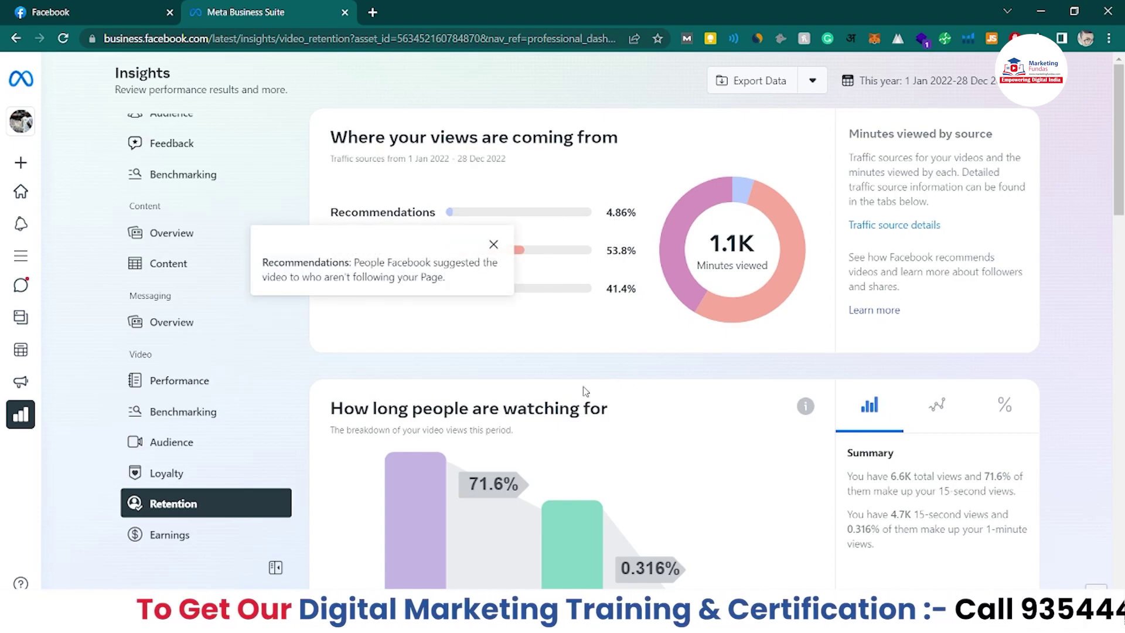
click(493, 244)
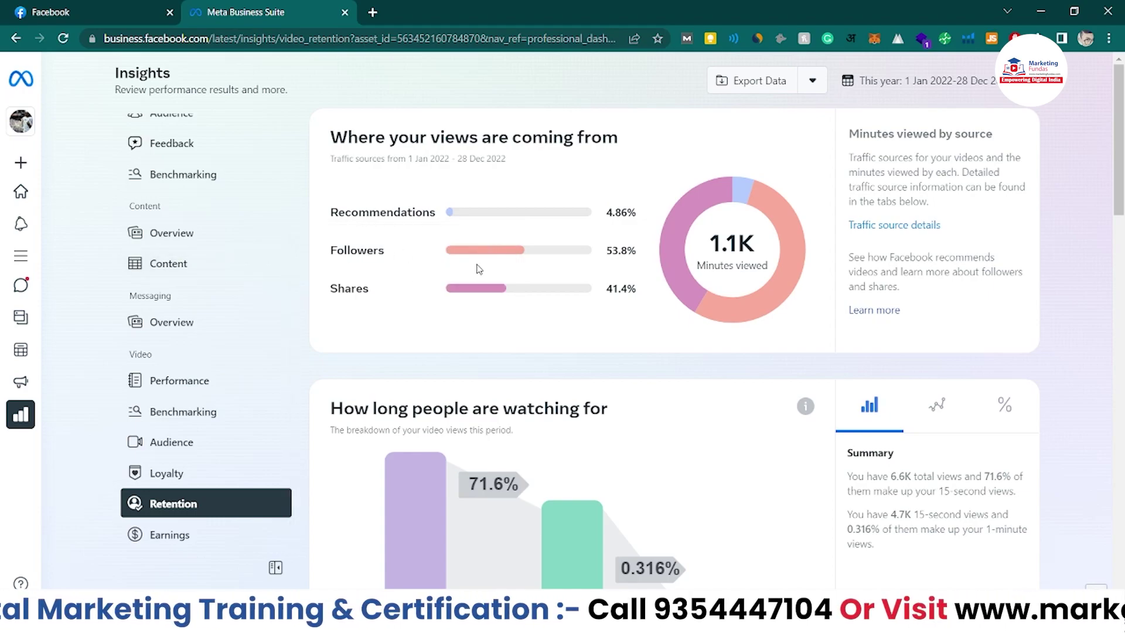
mouse_move(603, 263)
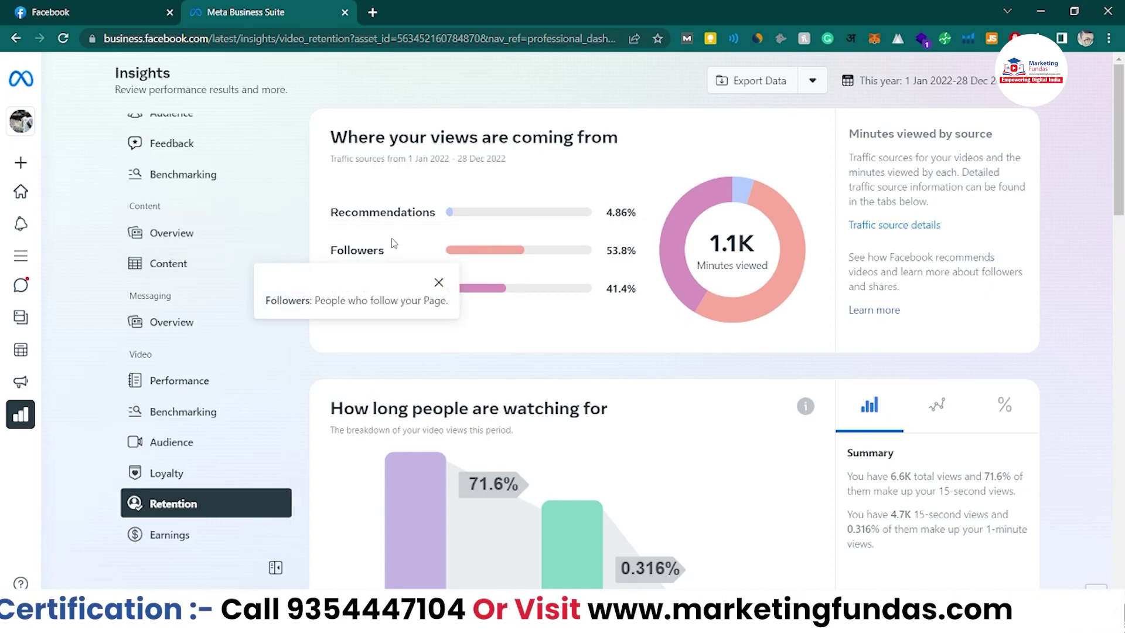
drag(392, 251, 344, 250)
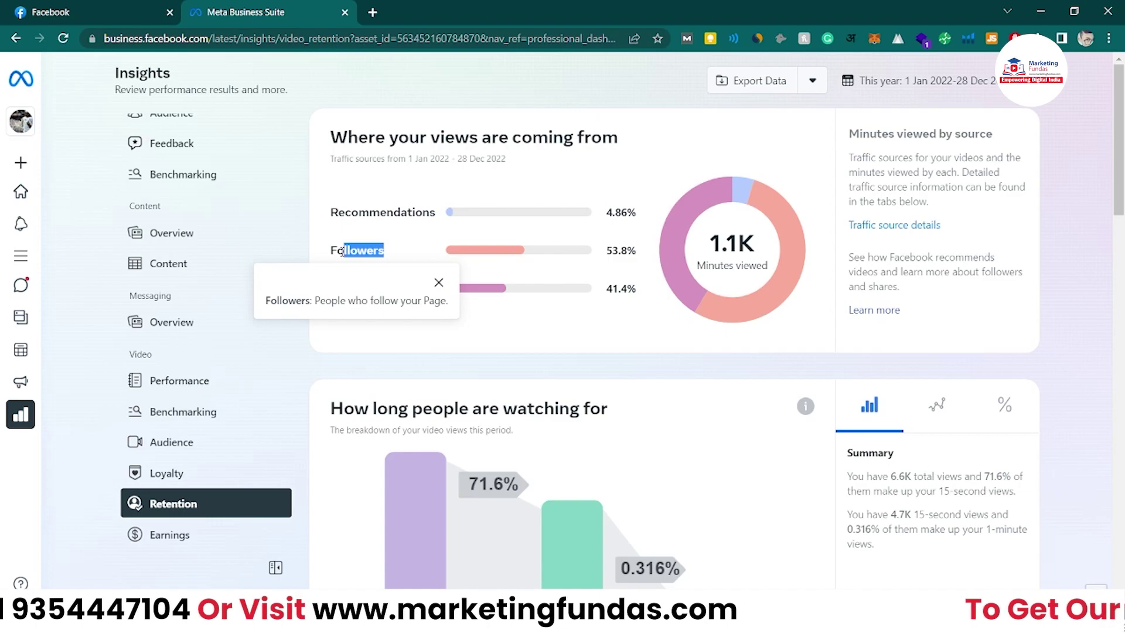
click(437, 284)
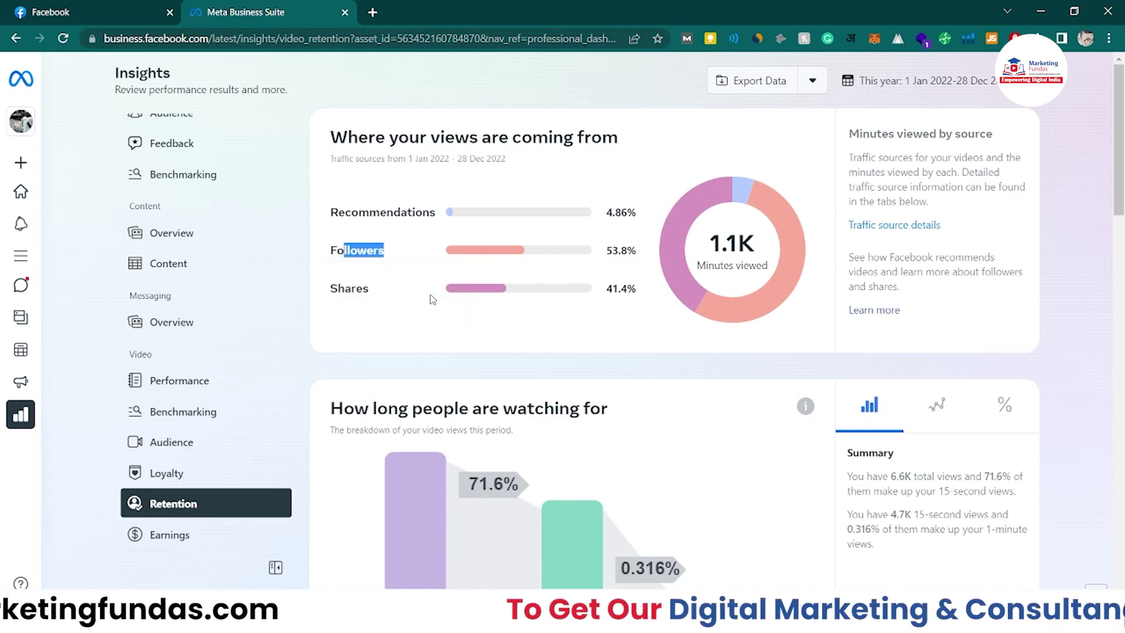
mouse_move(457, 298)
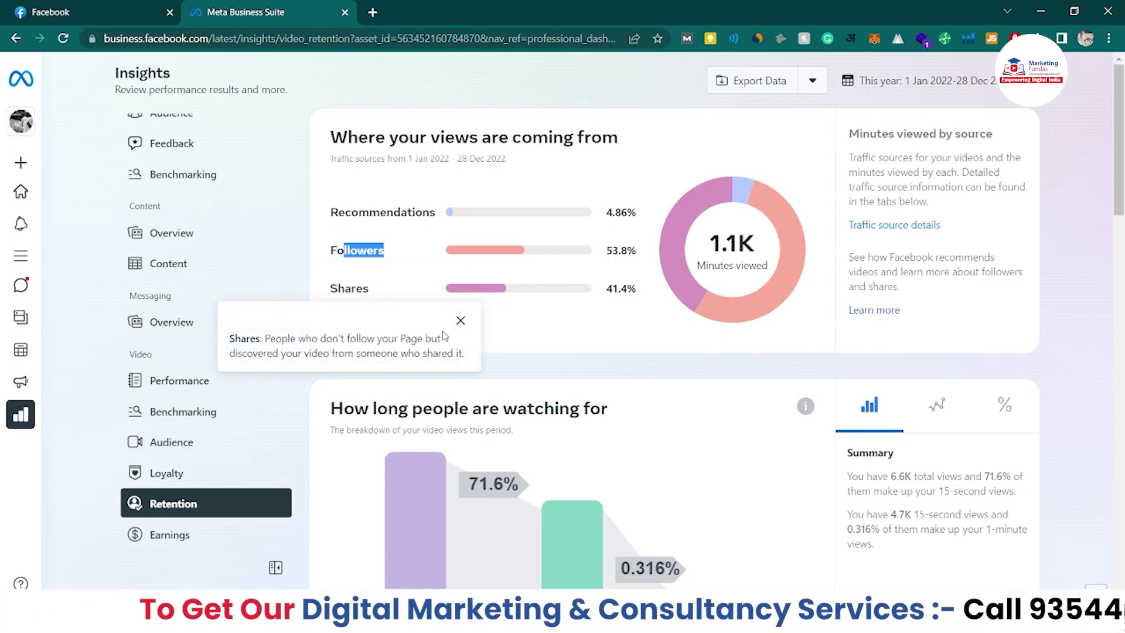
click(461, 322)
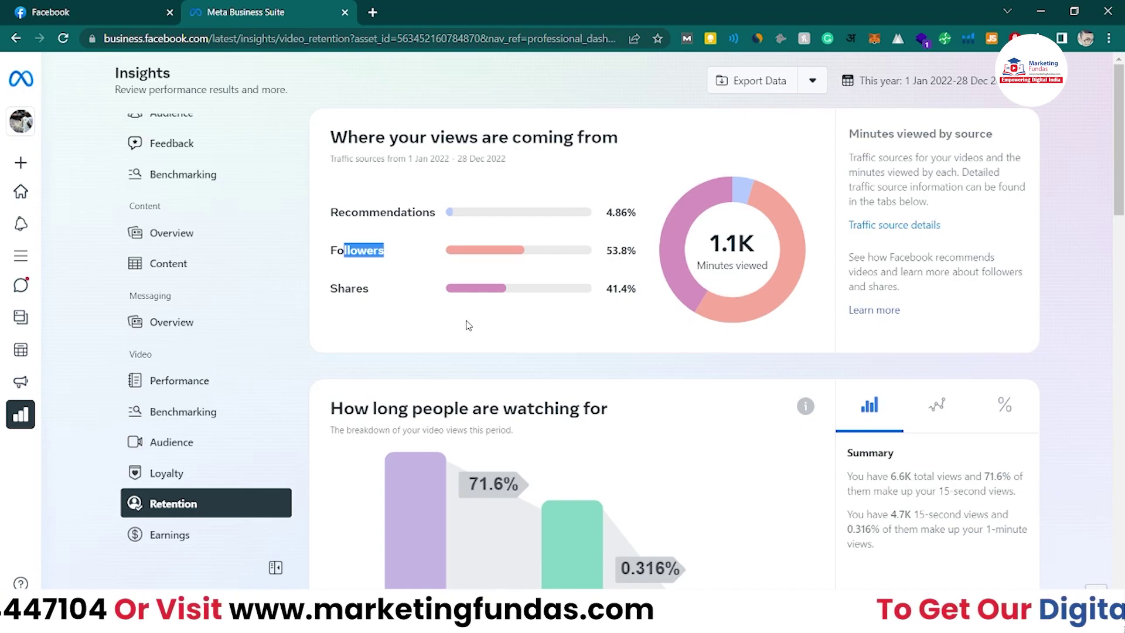
drag(345, 288, 369, 289)
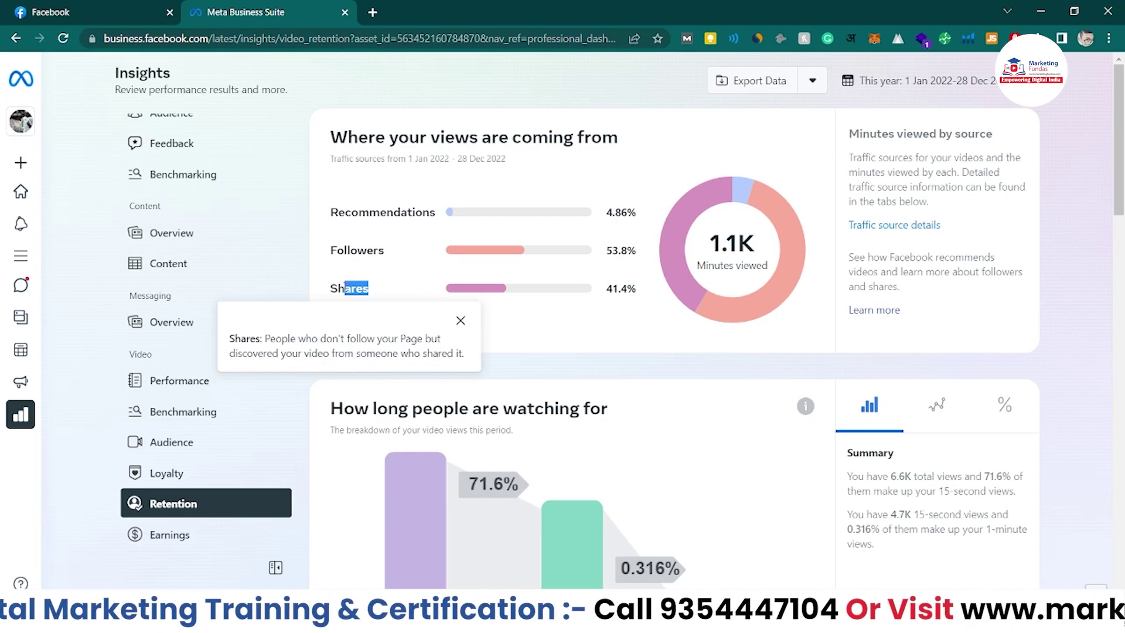
click(460, 320)
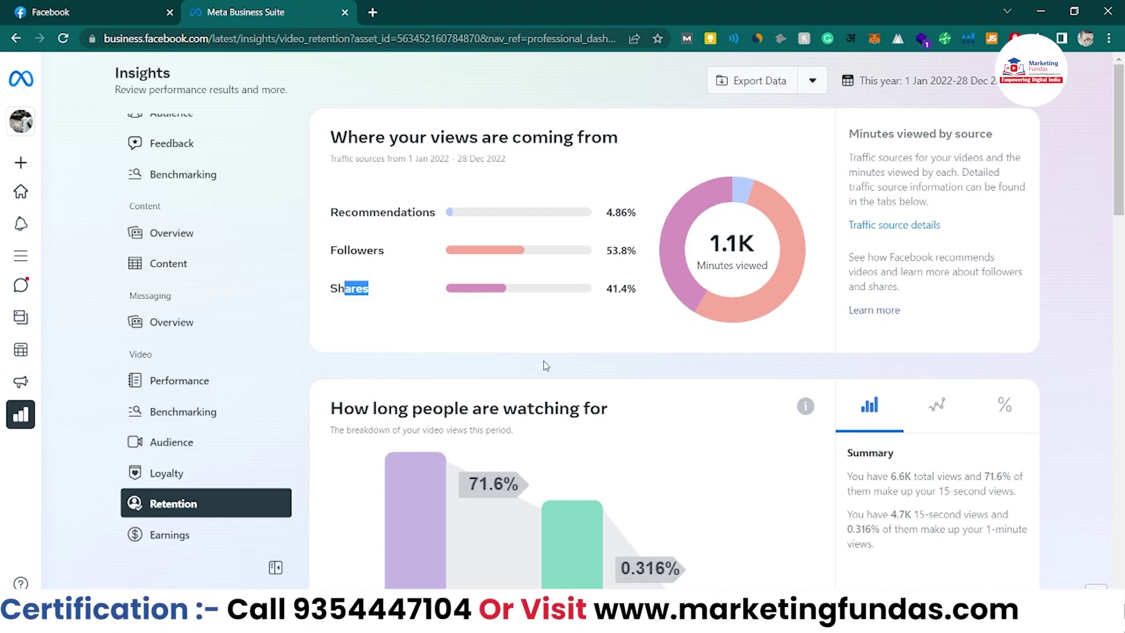
Step: Examine how long people watch, the average minutes viewed chart and the audience retention of each listed video
scroll(544, 366, down, 4)
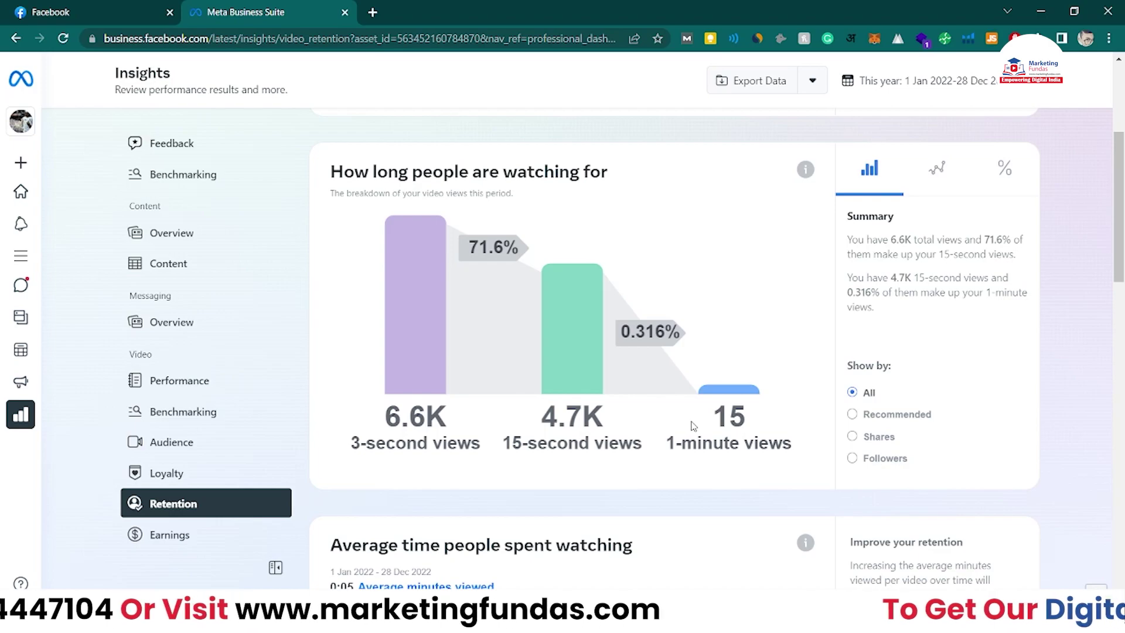
scroll(702, 454, down, 7)
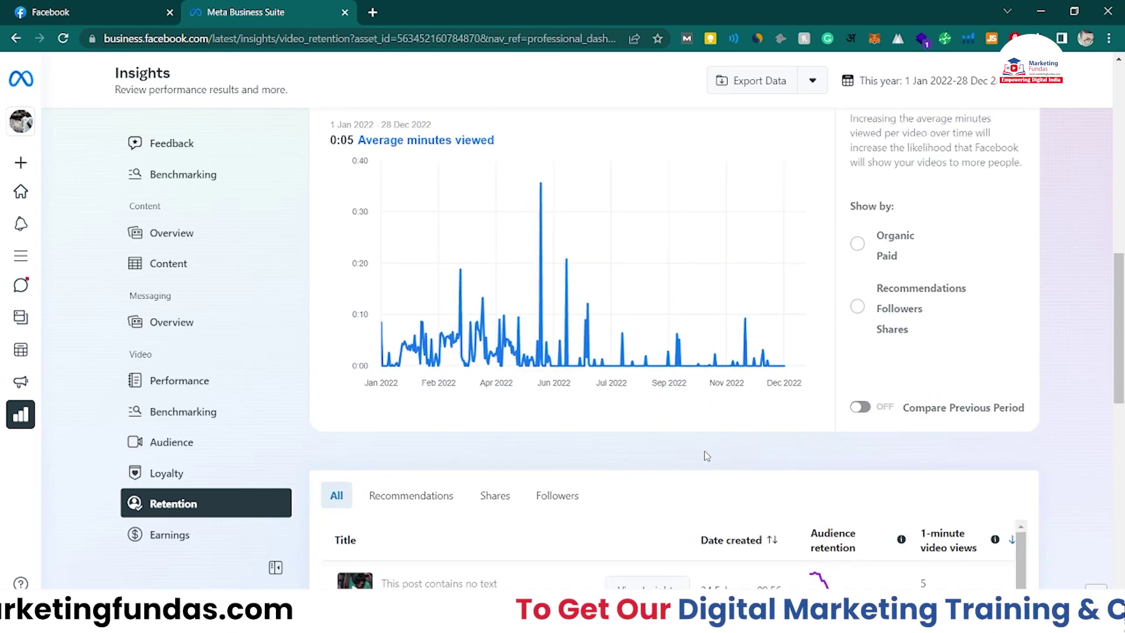
scroll(704, 451, down, 12)
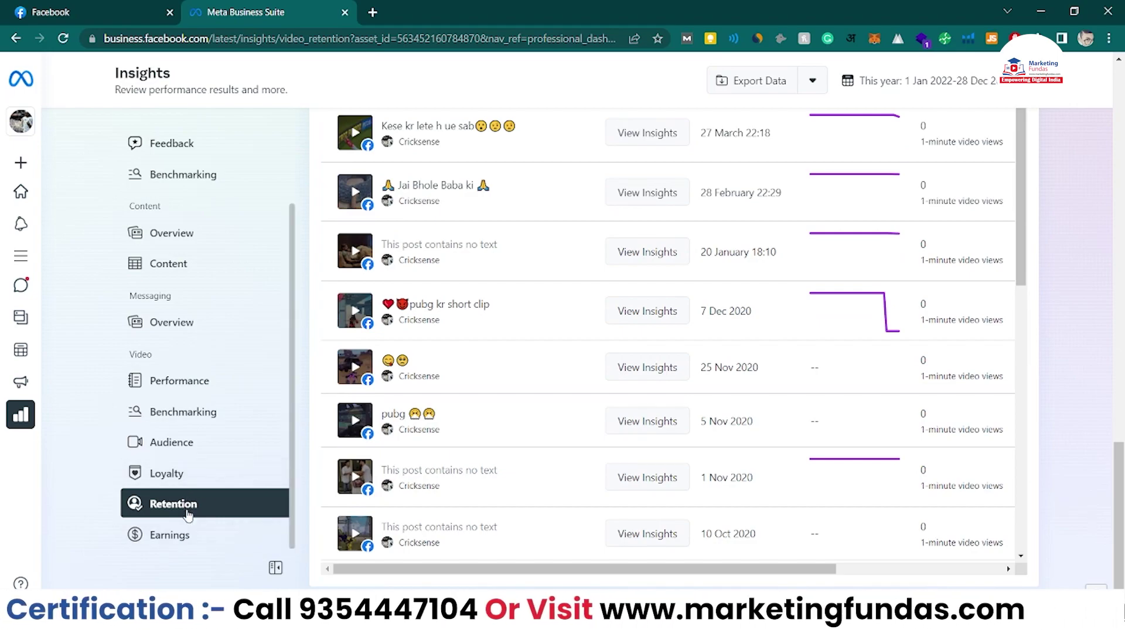
Step: Open the video Earnings insights to check the in-stream ads earnings
click(185, 532)
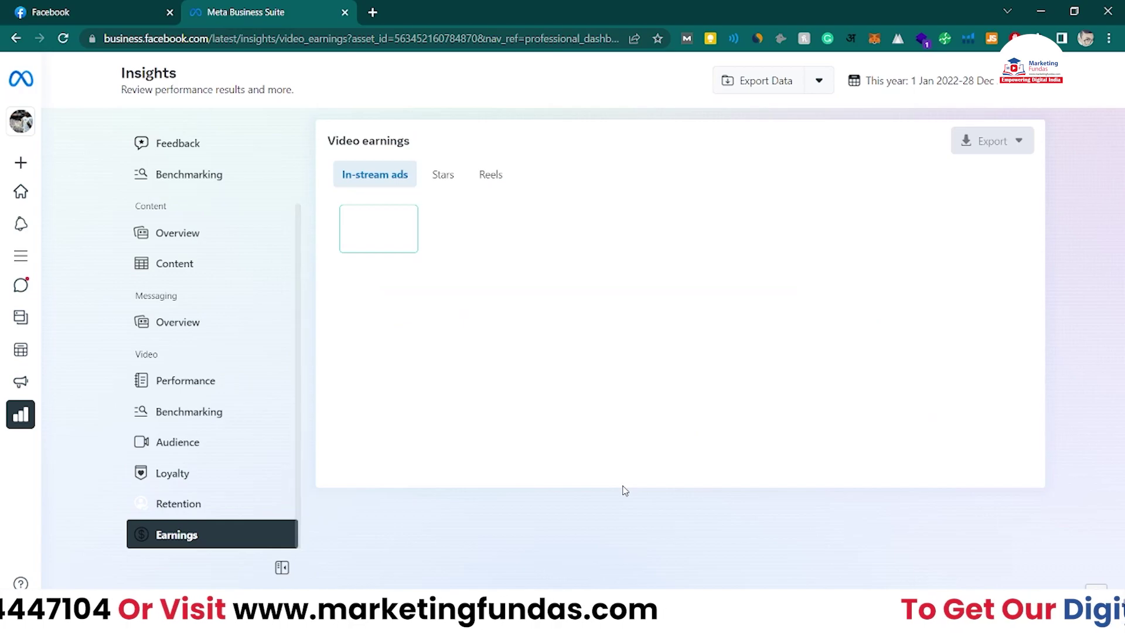